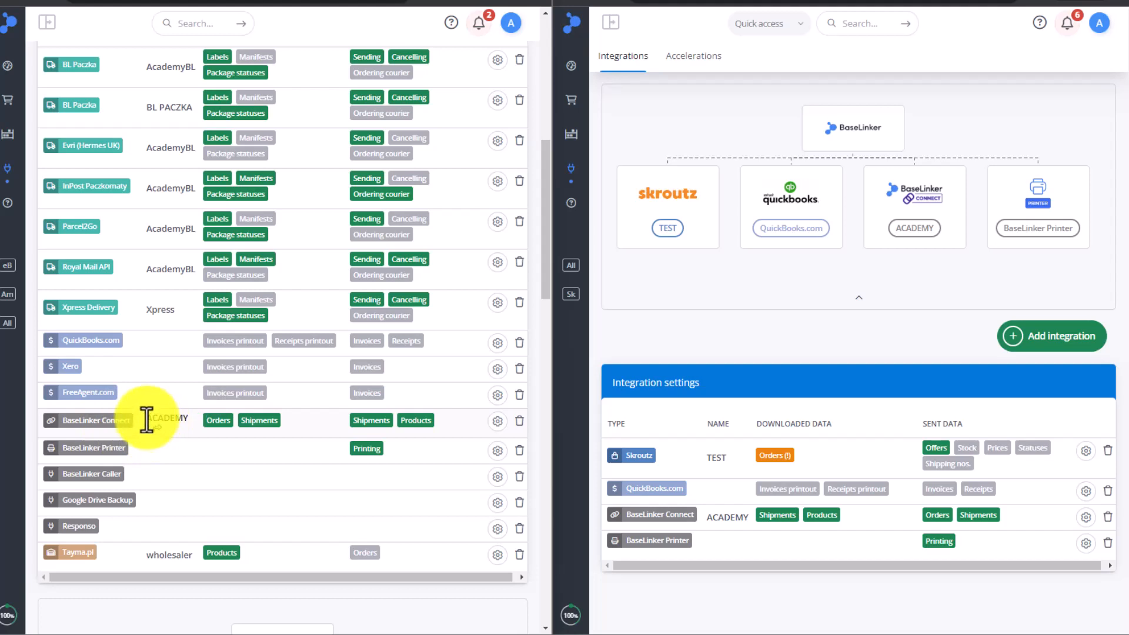
drag(140, 422, 33, 422)
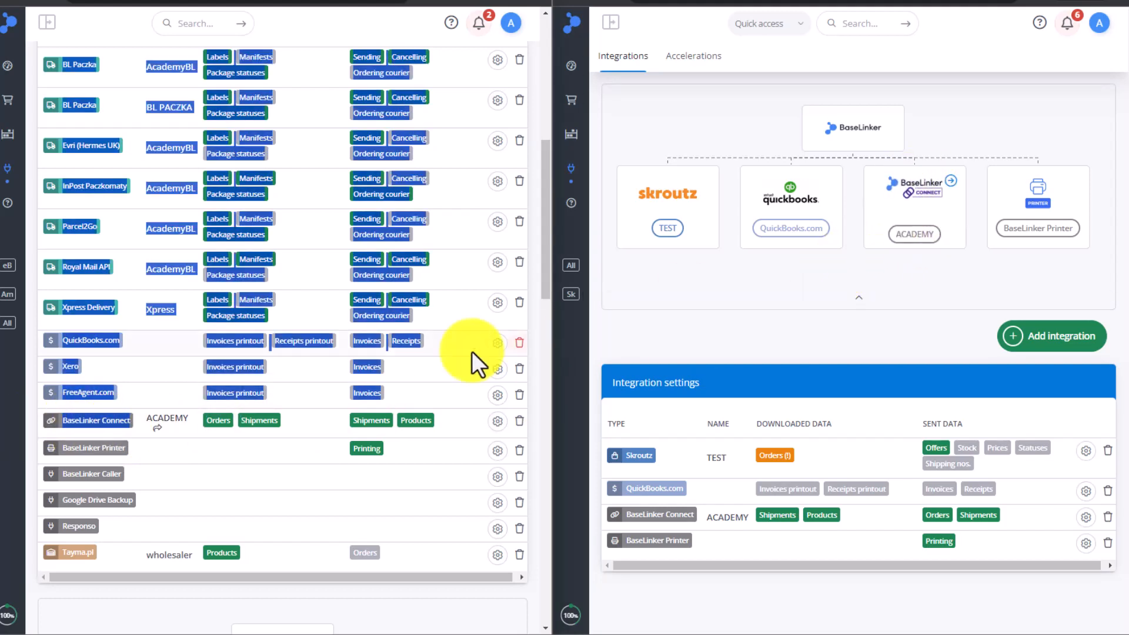
click(286, 387)
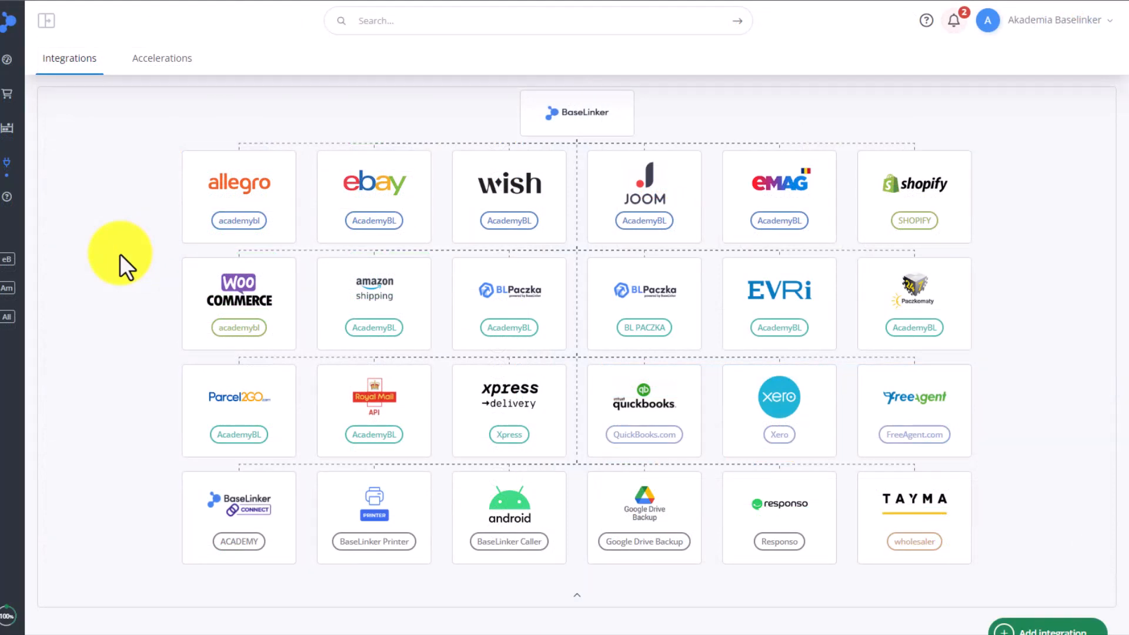
Open the ACADEMY BaseLinker Connect integration and review its order download and product sharing settings.
click(282, 507)
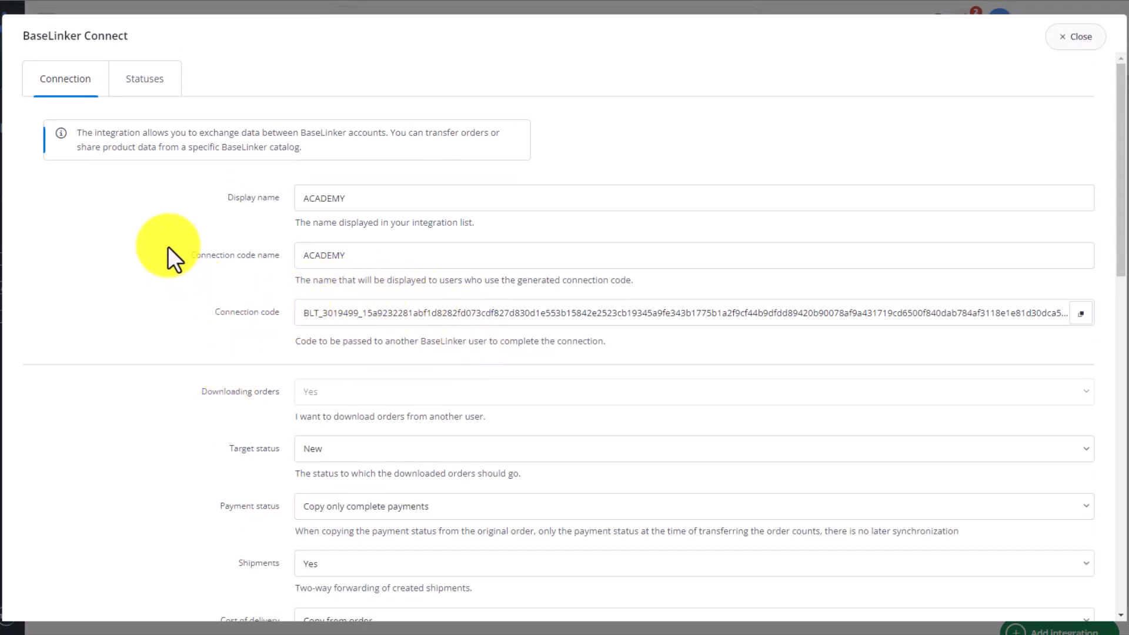
scroll(167, 246, down, 3)
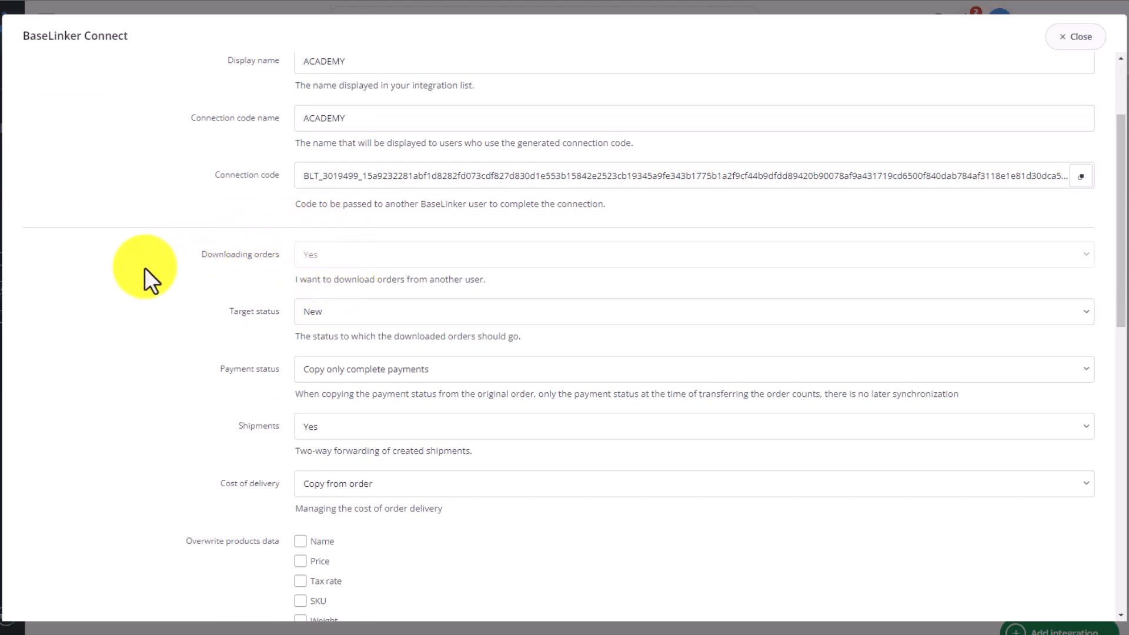
scroll(145, 267, down, 1)
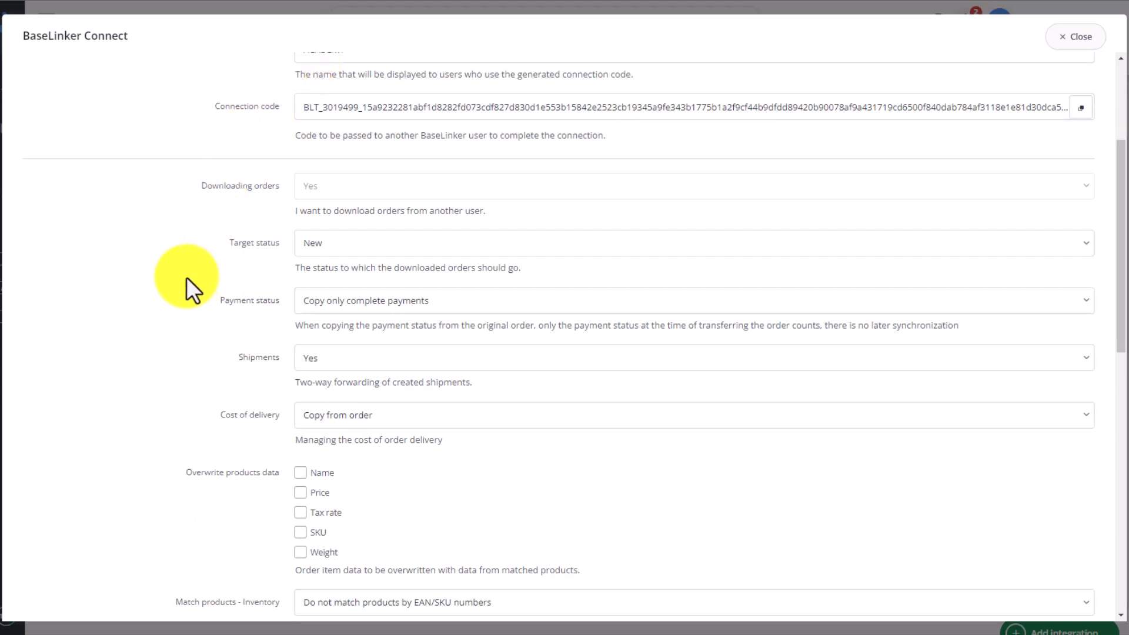
scroll(186, 277, down, 4)
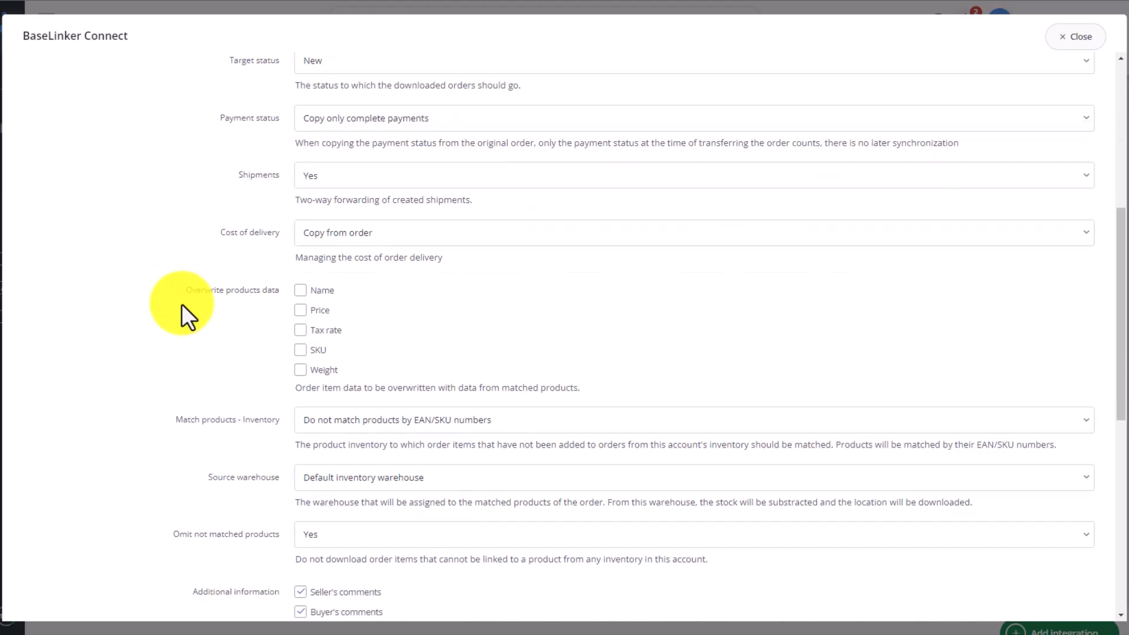
scroll(182, 302, down, 3)
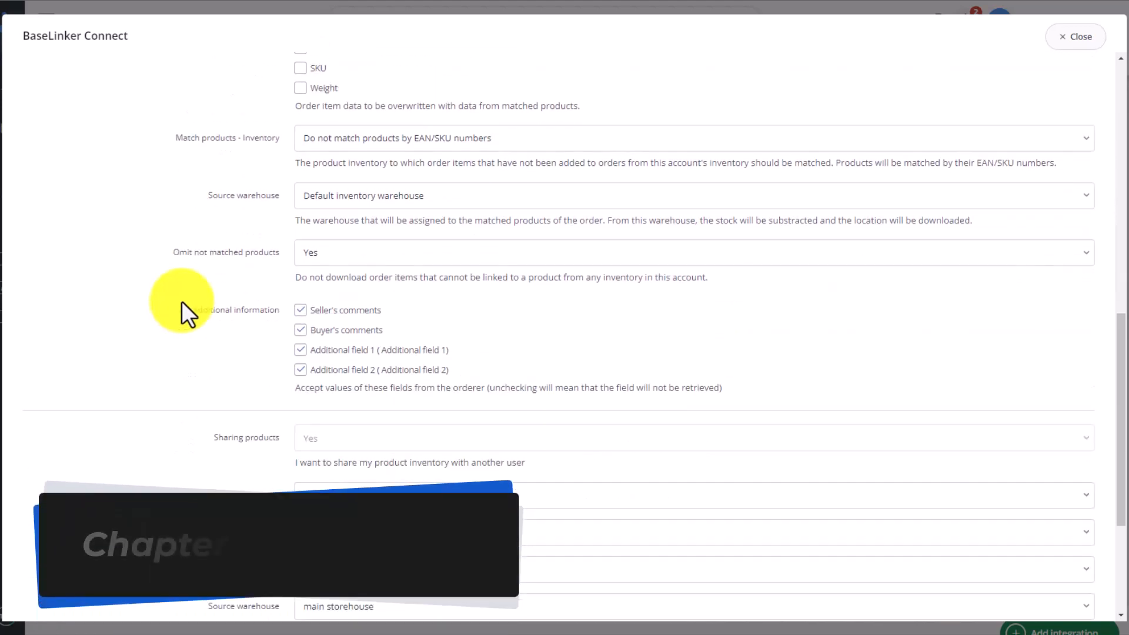
scroll(182, 301, up, 9)
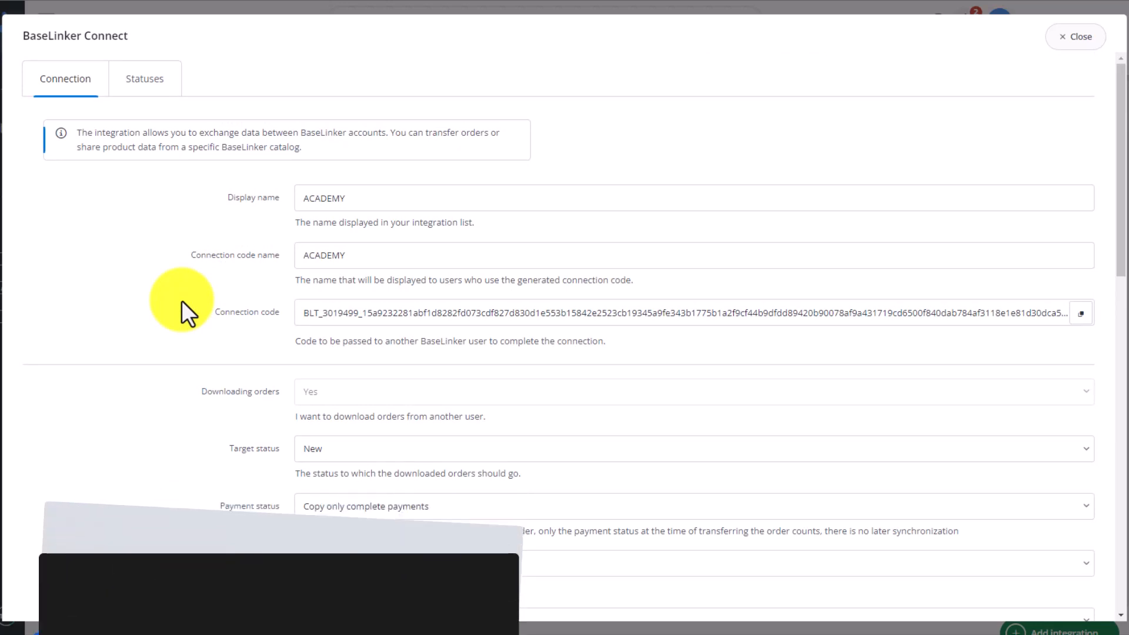
Review the integration's intermediate statuses and set Send order statuses to Yes in the mappings for sharing own statuses.
click(142, 96)
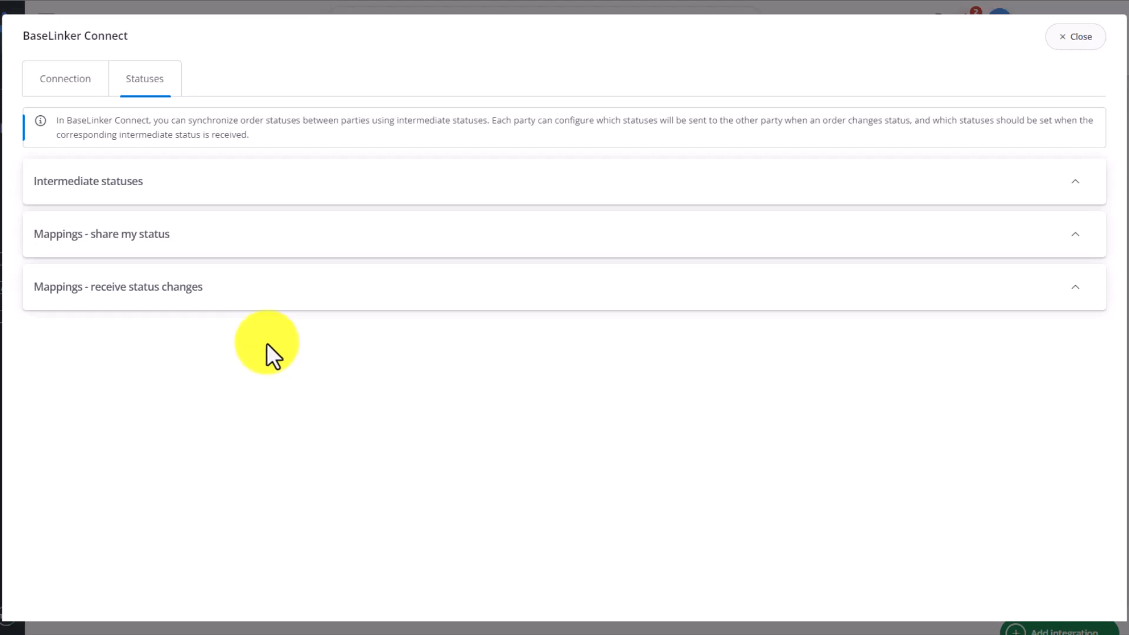
click(101, 191)
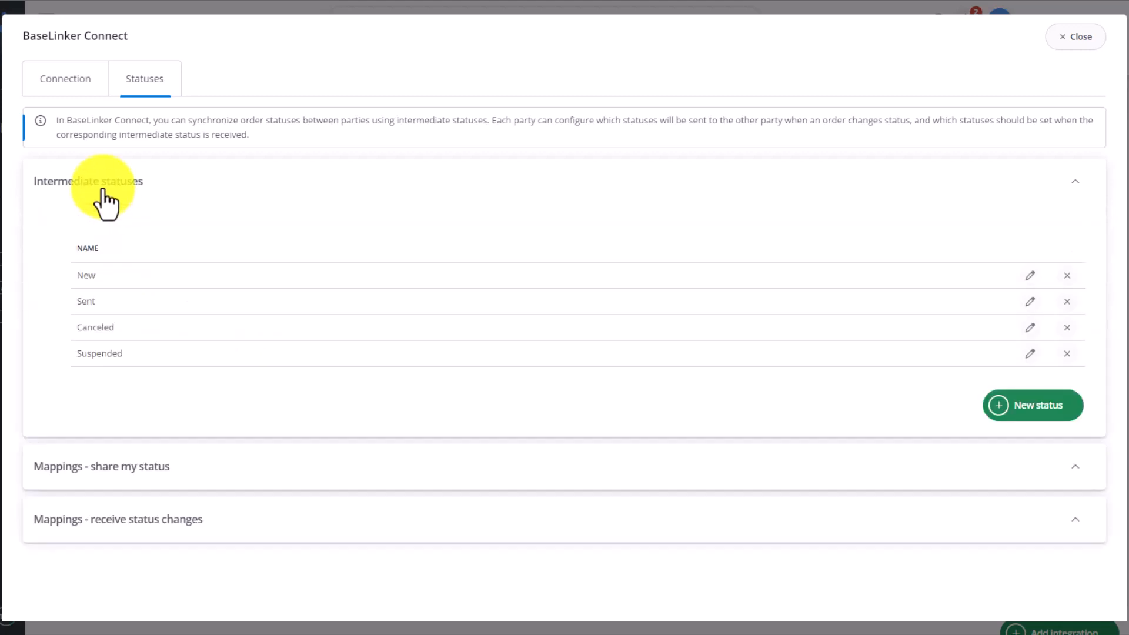
click(113, 475)
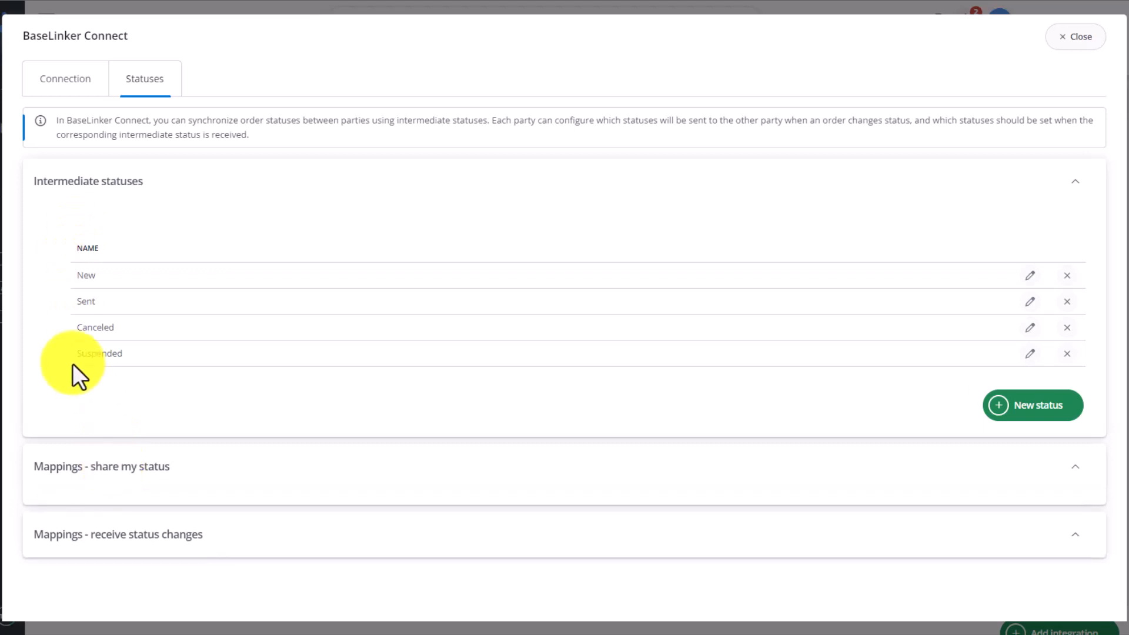
scroll(65, 362, down, 2)
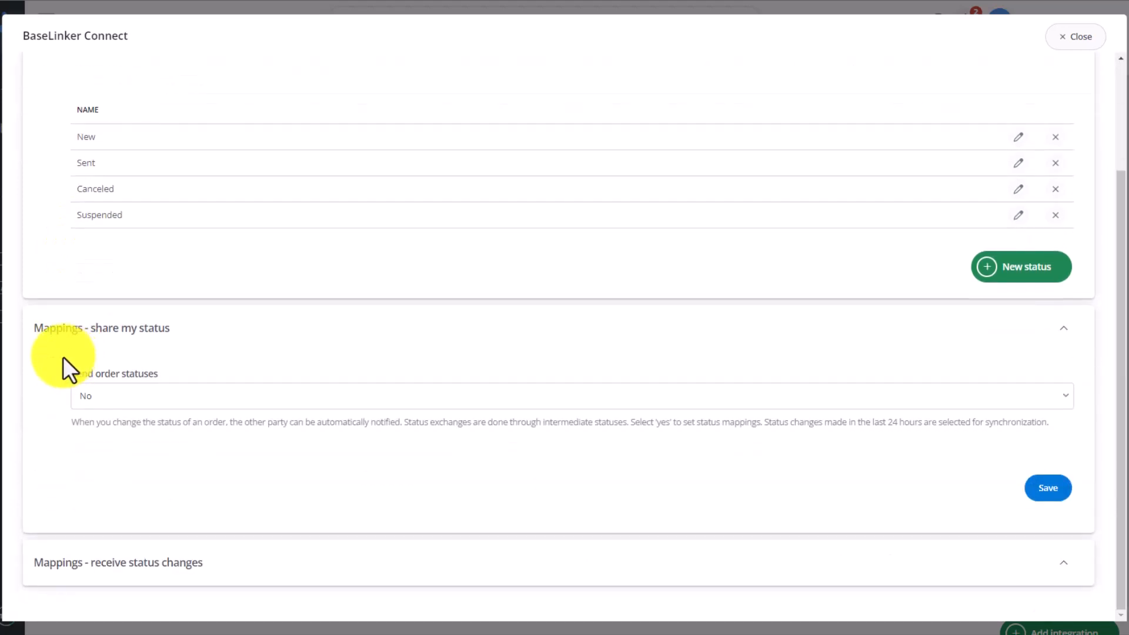
click(119, 390)
click(117, 425)
scroll(61, 339, down, 5)
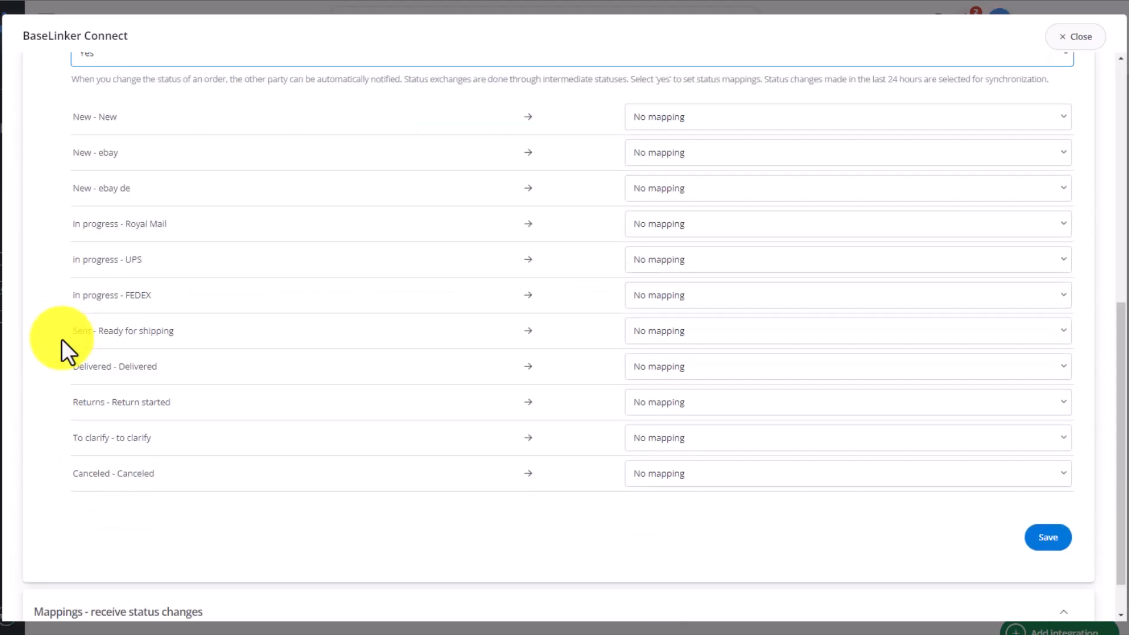
Map the New - New order status to the intermediate status Sent.
scroll(47, 320, up, 1)
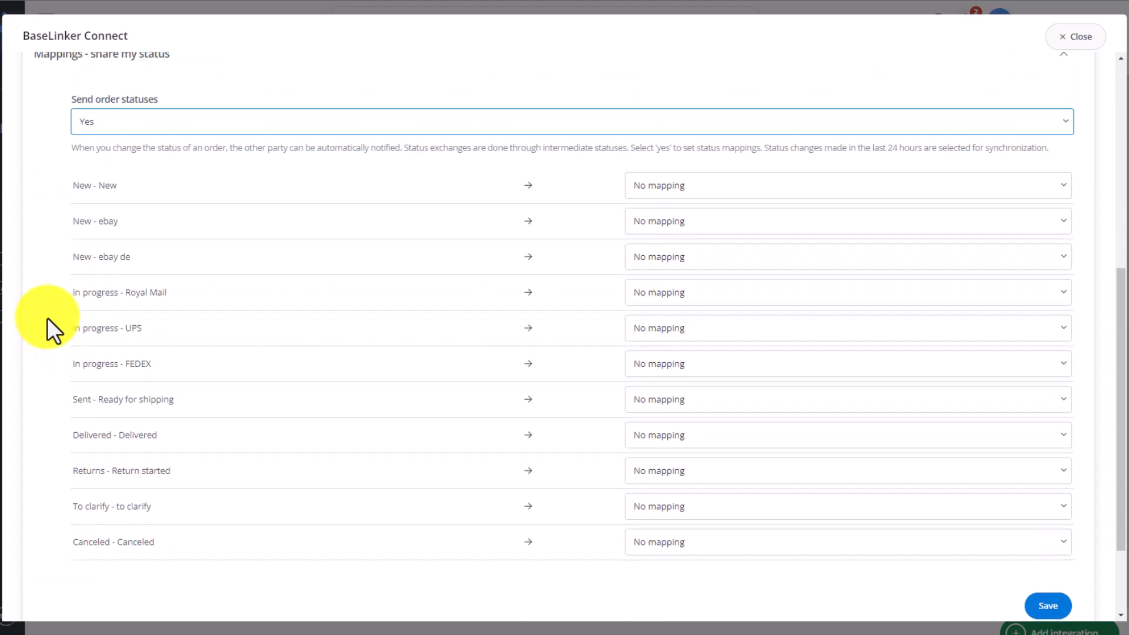
click(685, 183)
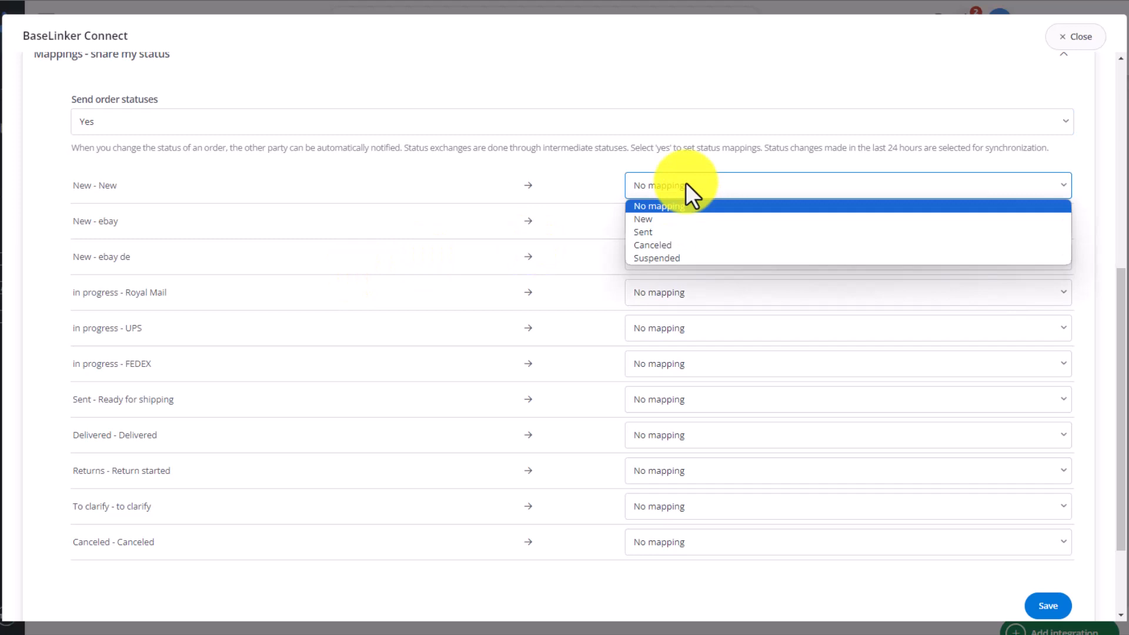
click(686, 183)
click(686, 184)
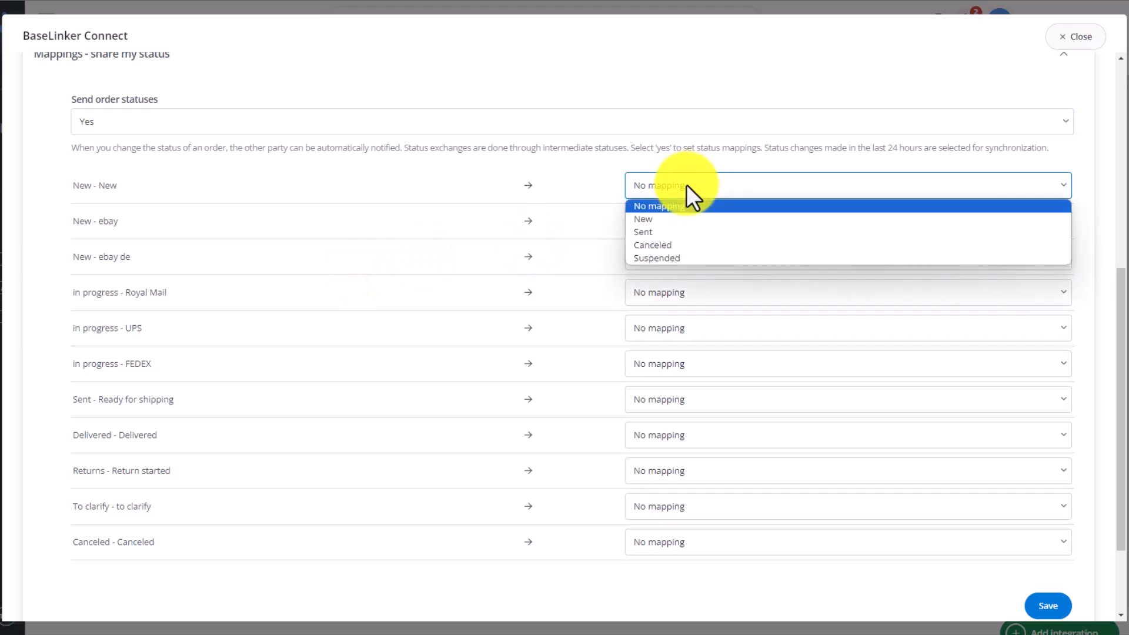
click(680, 231)
Set Receive order statuses to Yes and check the mapping choices for the New intermediate status.
scroll(35, 247, down, 2)
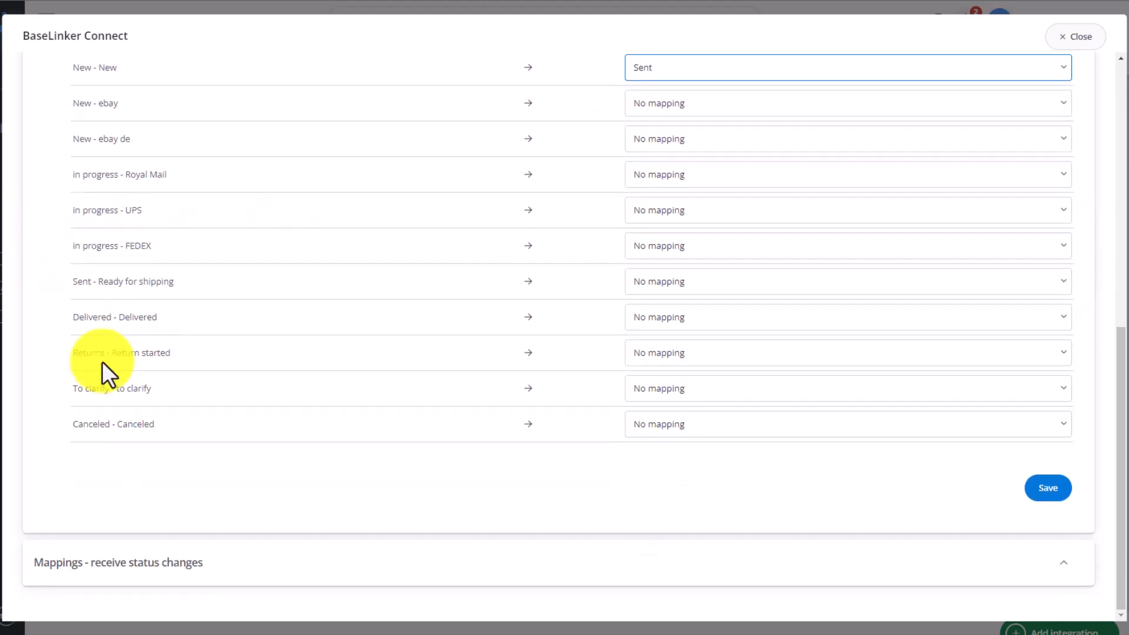
click(134, 562)
scroll(64, 320, down, 3)
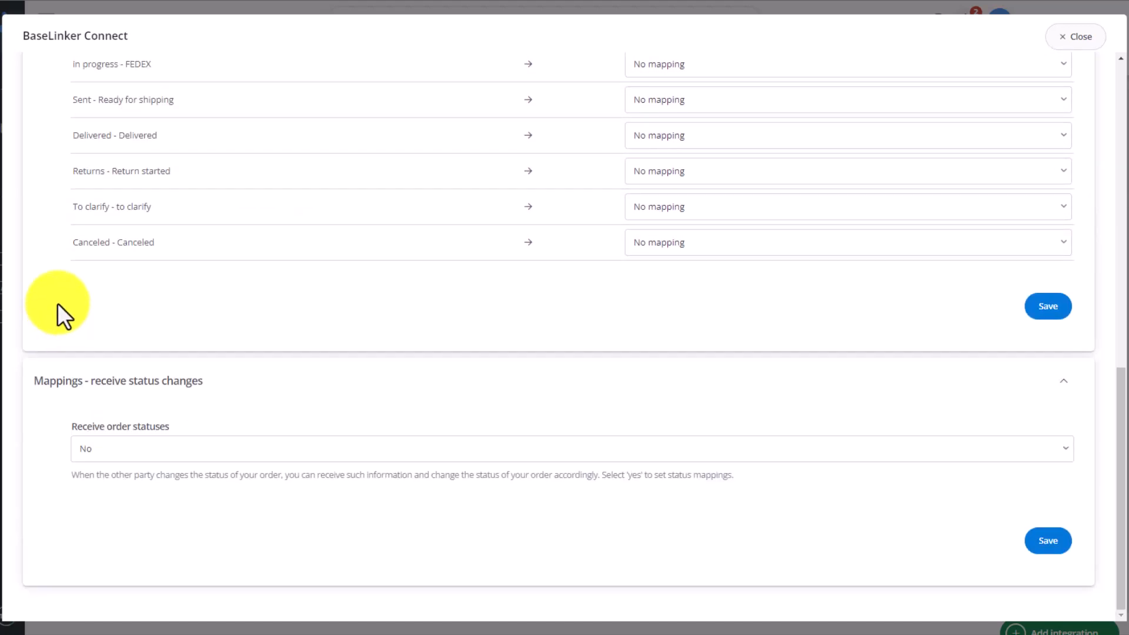
click(180, 452)
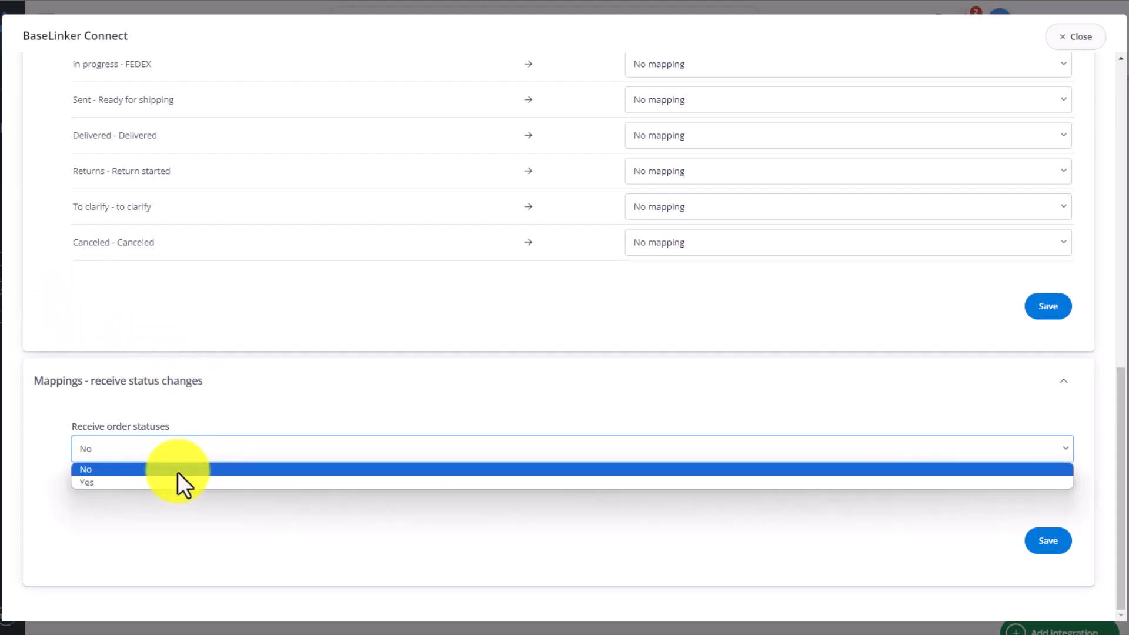
click(172, 483)
scroll(53, 406, down, 2)
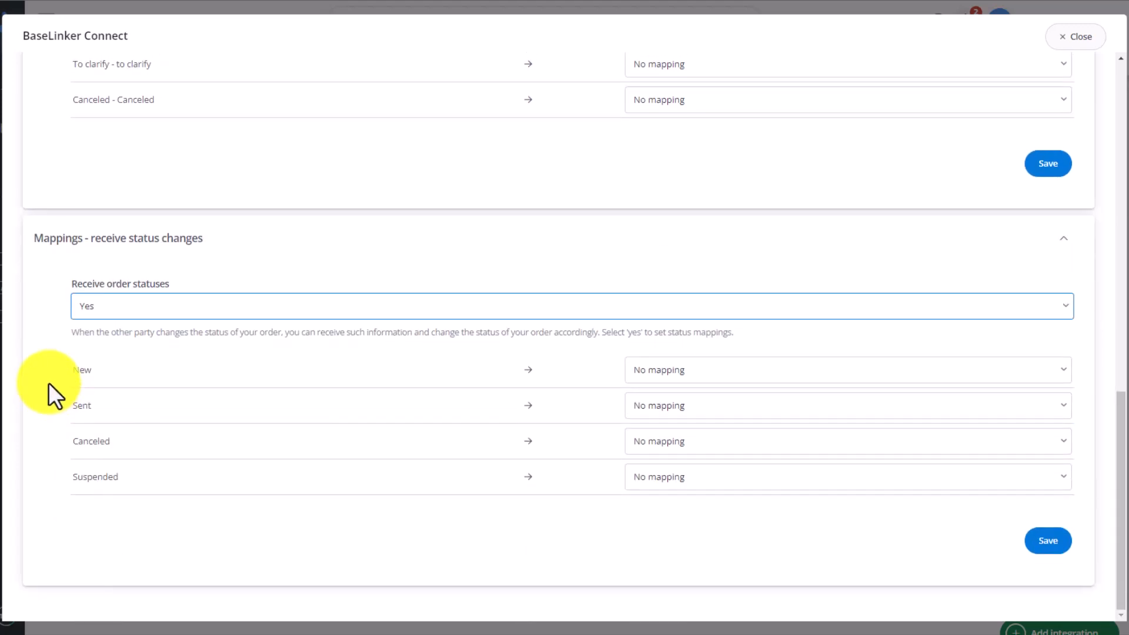
click(673, 372)
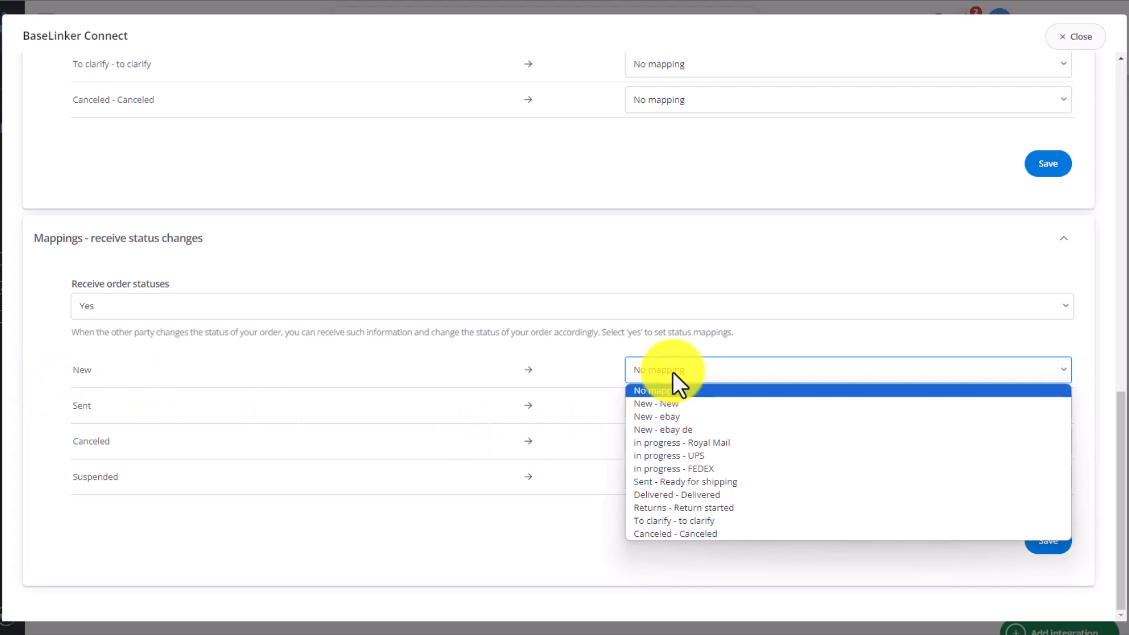
click(673, 372)
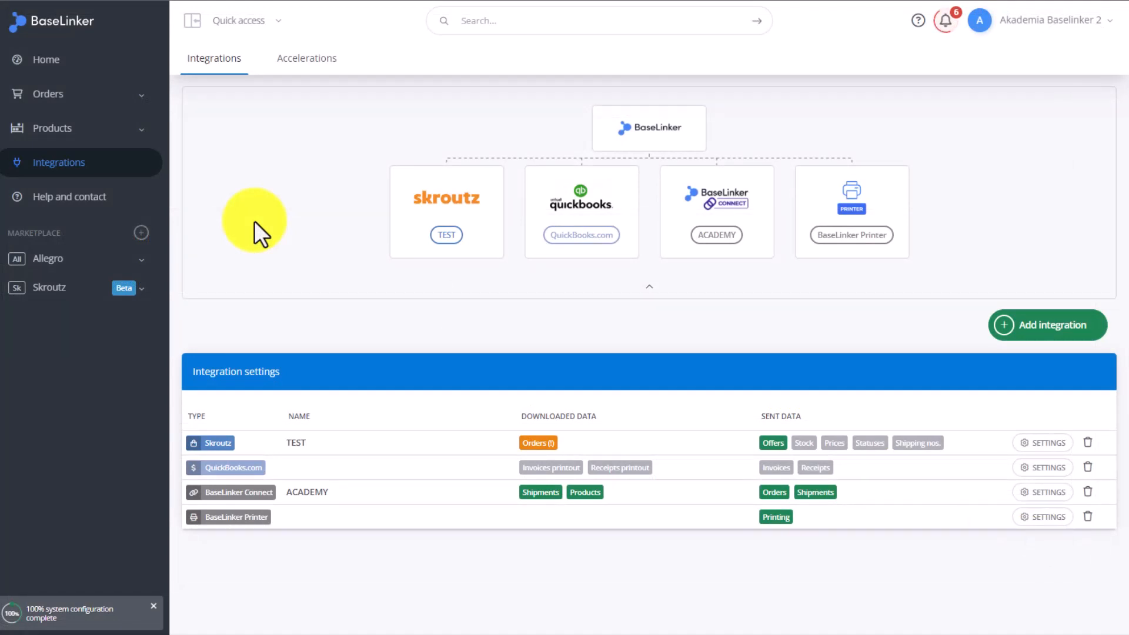
Open the second account's ACADEMY BaseLinker Connect integration and review its connection, product, price and stock settings.
click(716, 219)
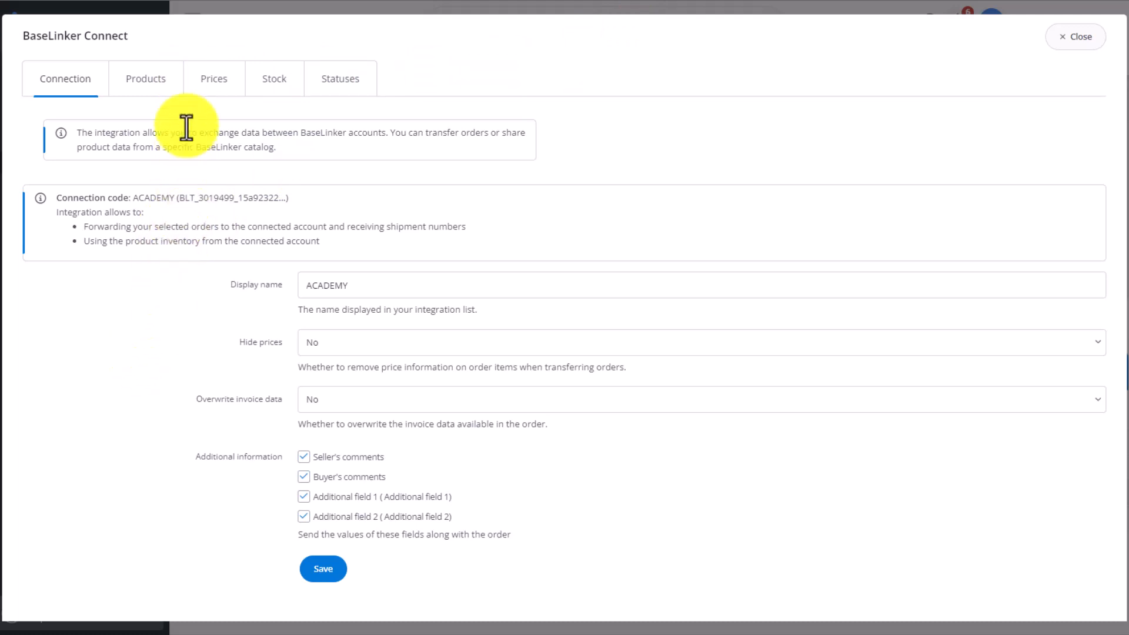
click(157, 86)
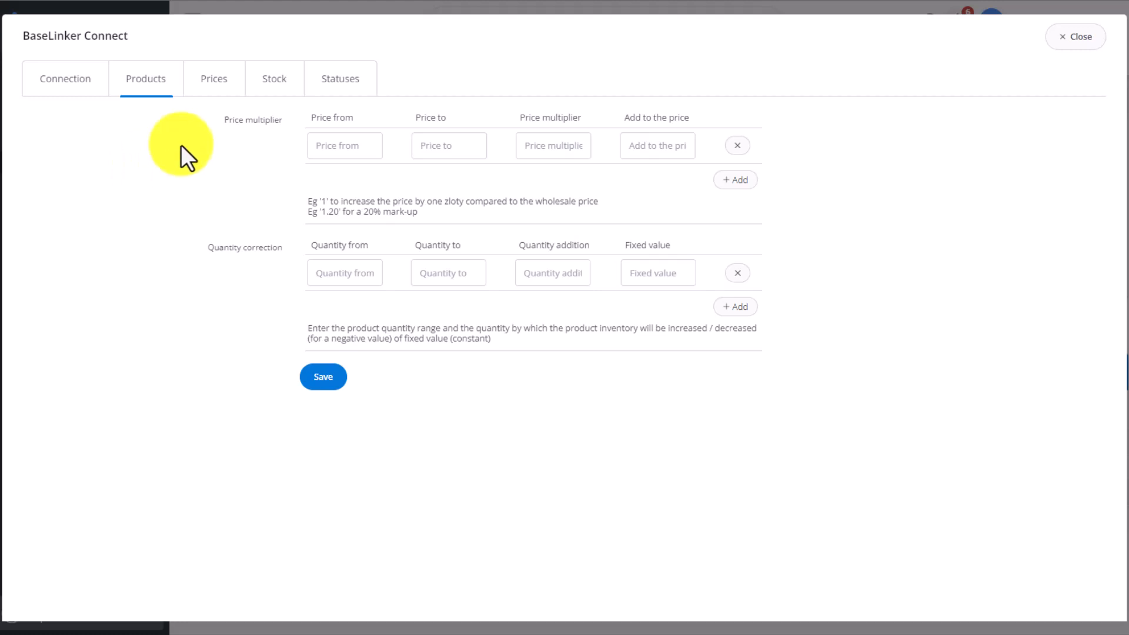
click(228, 83)
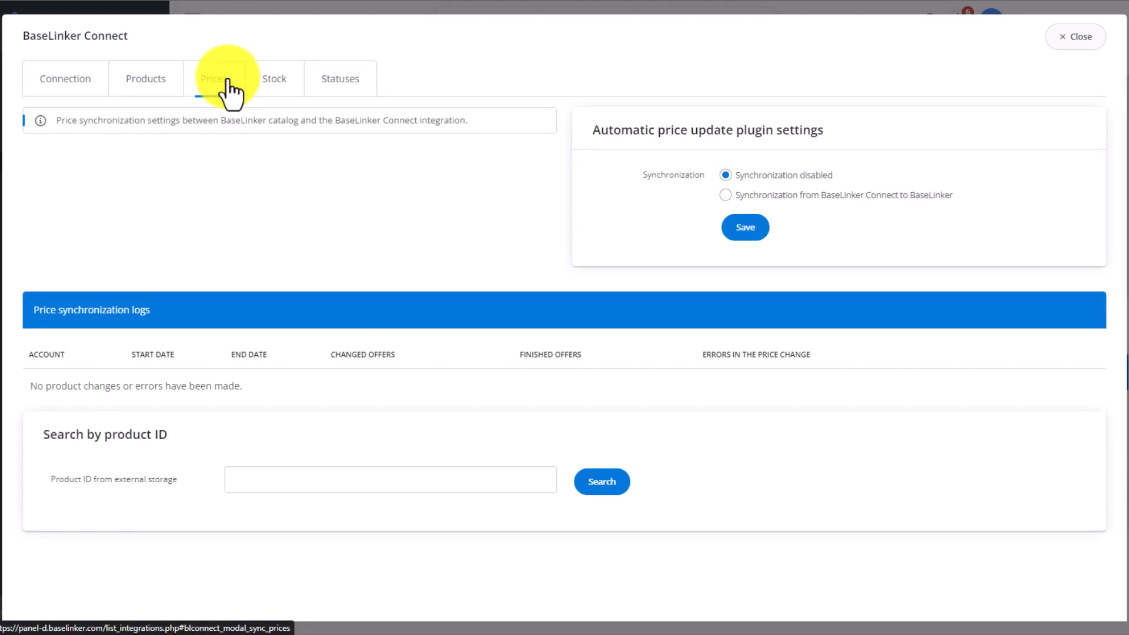
click(274, 91)
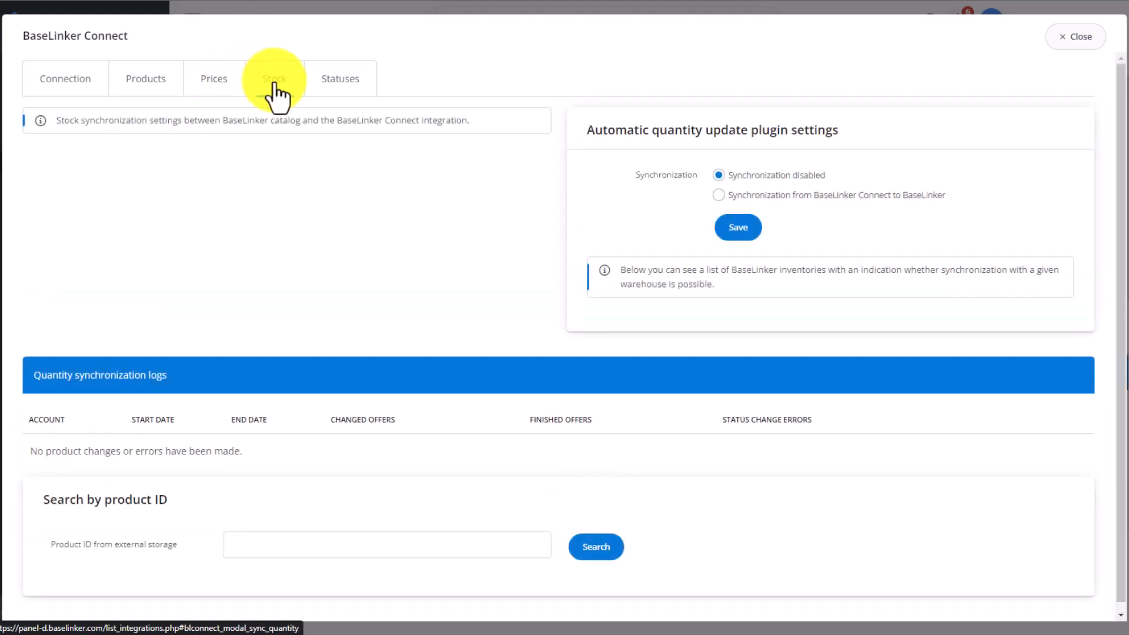
Set Send order statuses to Yes in the status mappings and check the mapping choices for [OLD] No group - [OLD] NEW.
click(334, 88)
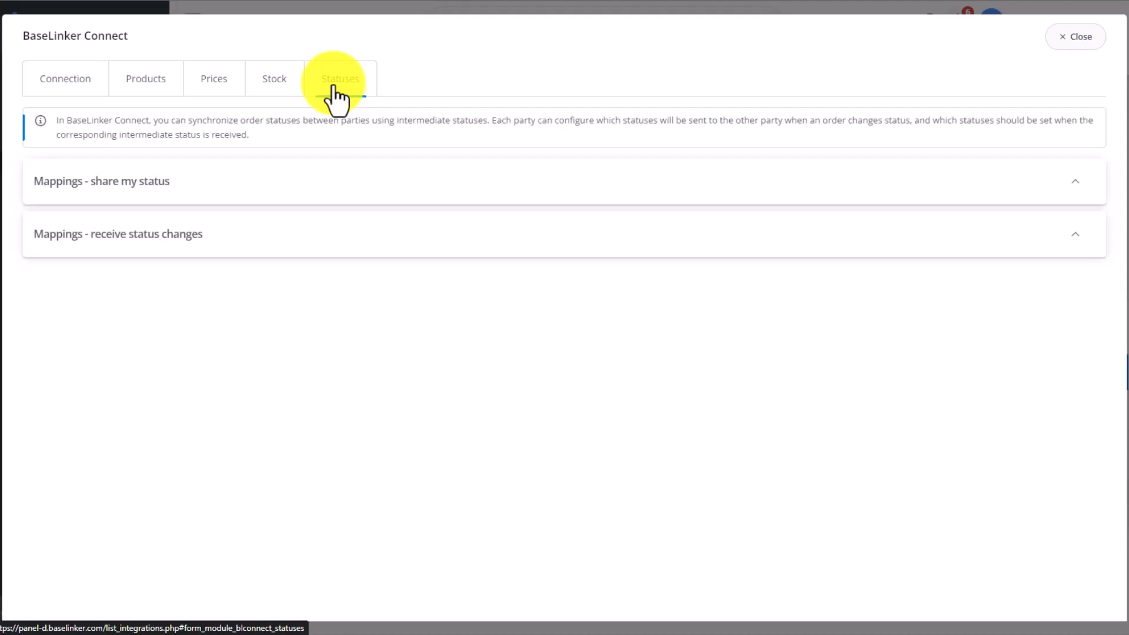
click(186, 179)
click(114, 253)
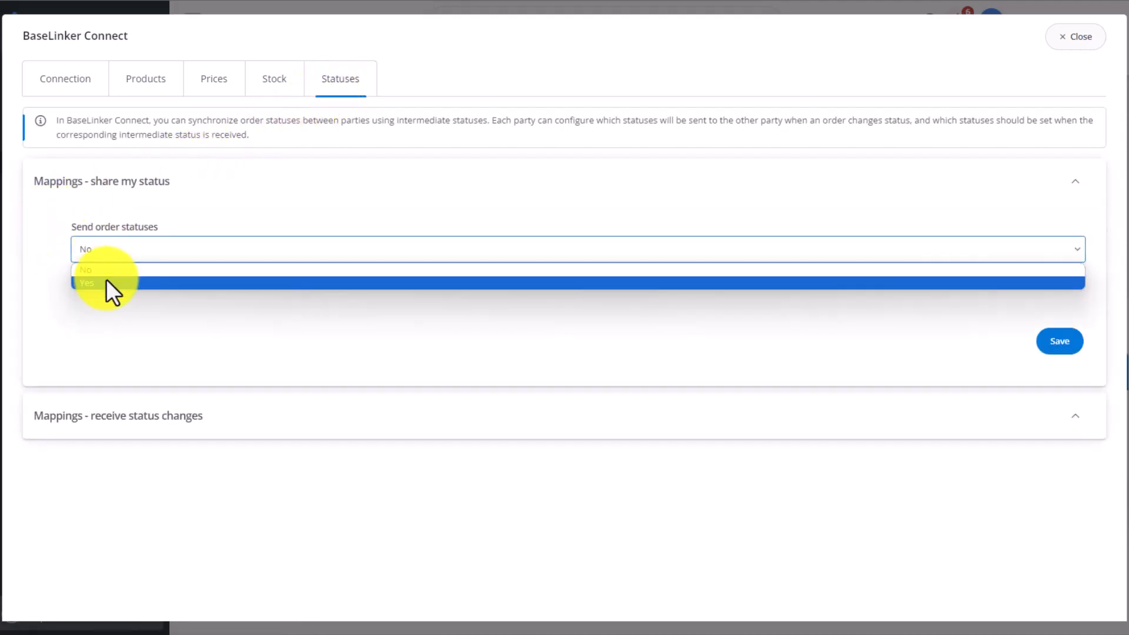
click(107, 281)
scroll(56, 247, down, 2)
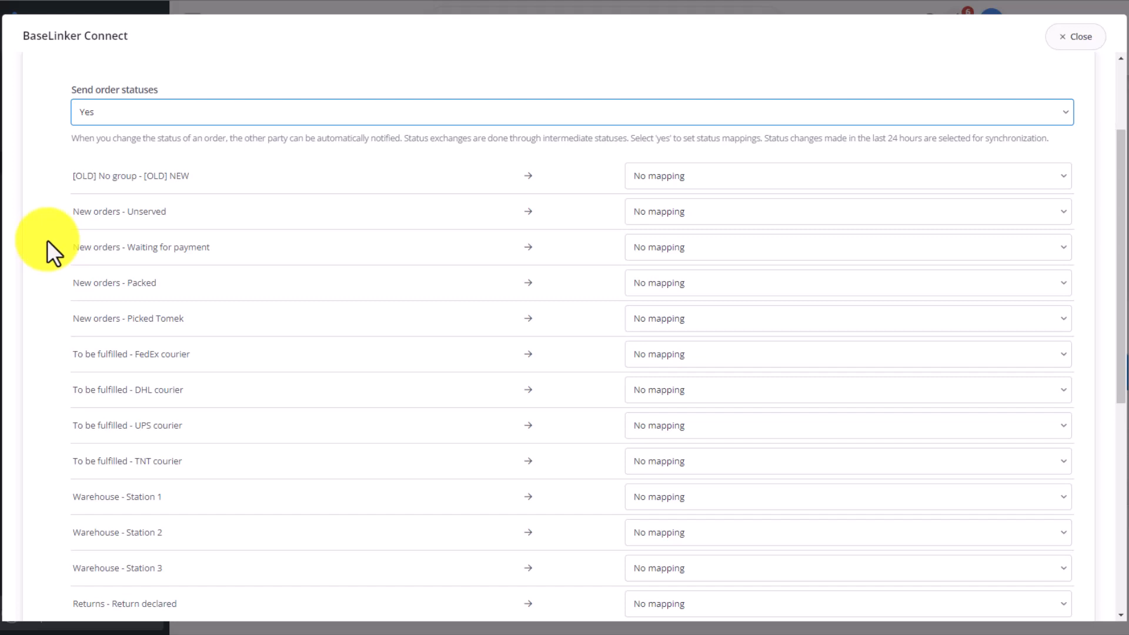
click(665, 180)
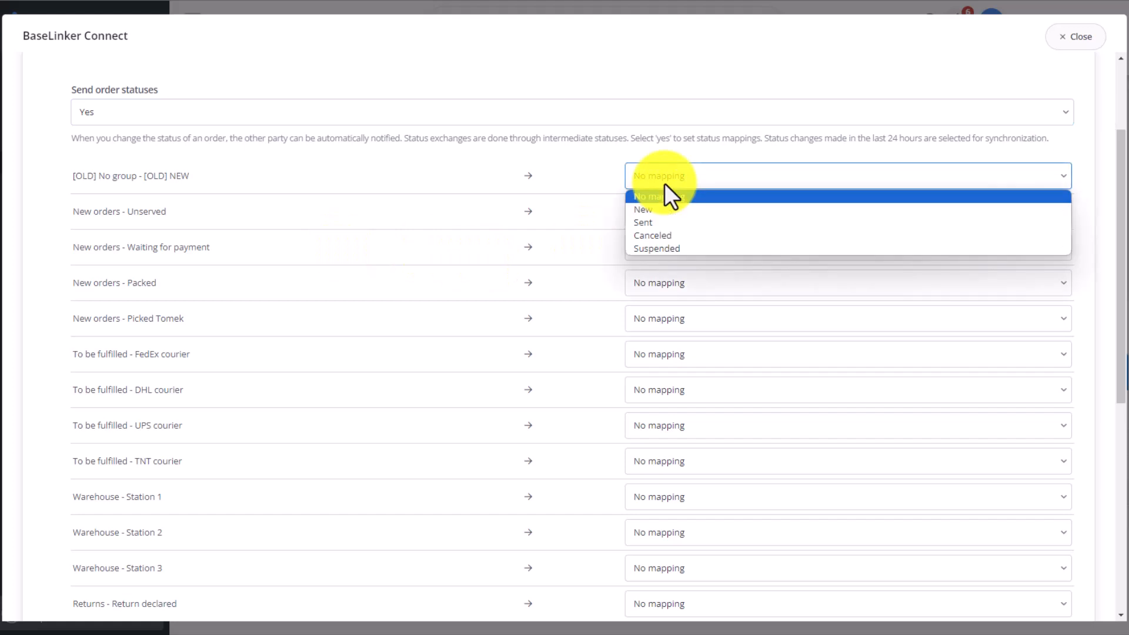
click(664, 183)
Set Receive order statuses to Yes, check the mapping choices for New, and close the integration settings without saving.
scroll(332, 317, down, 8)
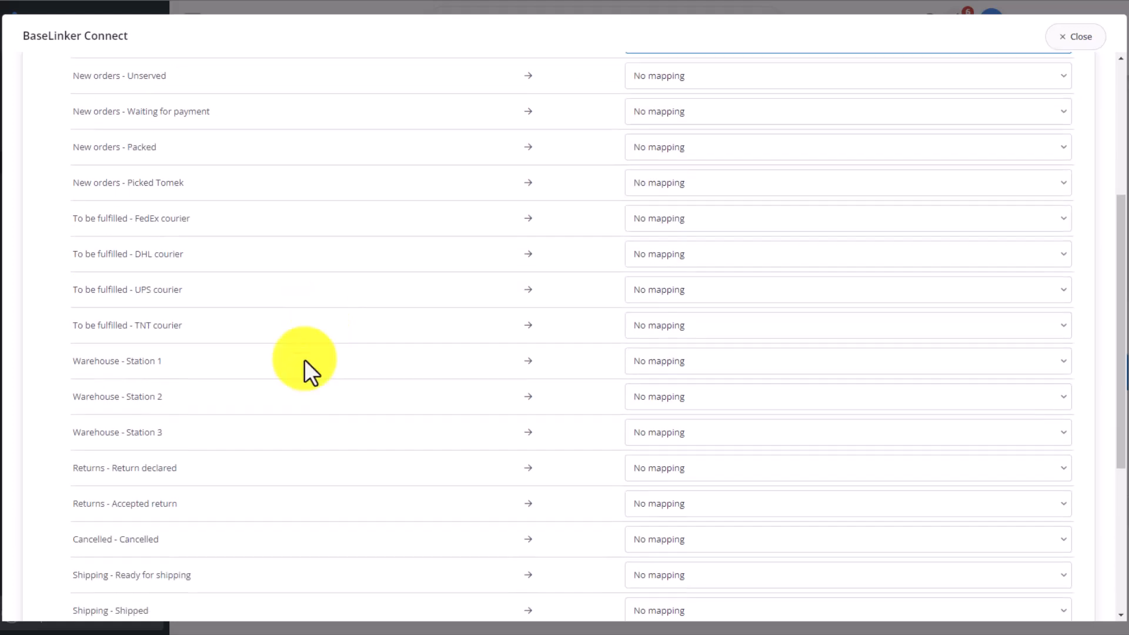
scroll(94, 389, down, 3)
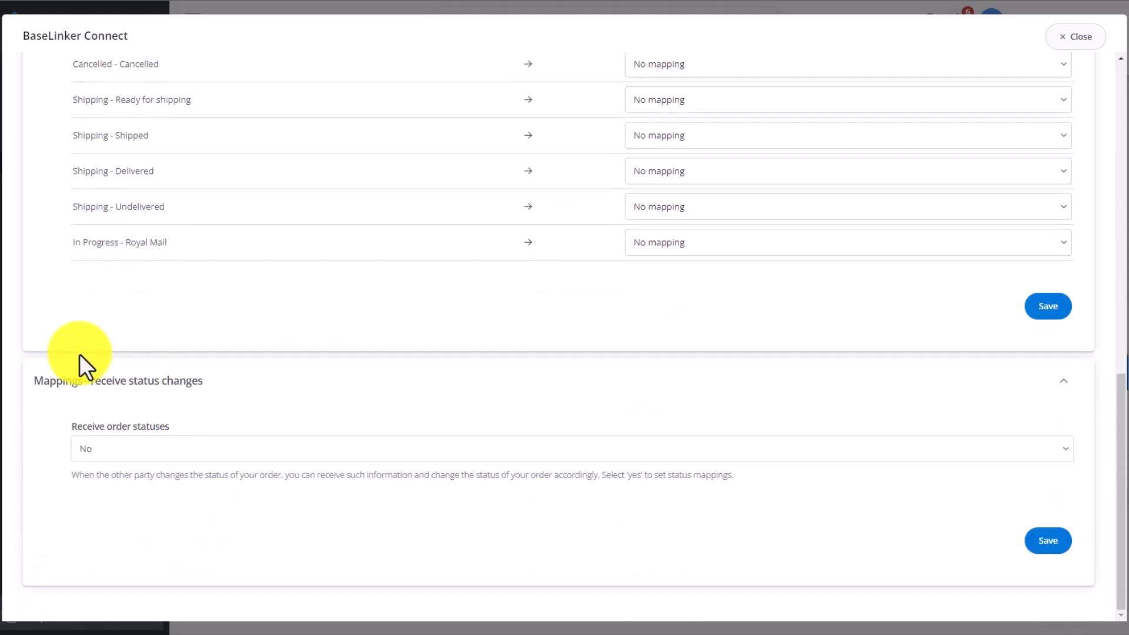
click(220, 449)
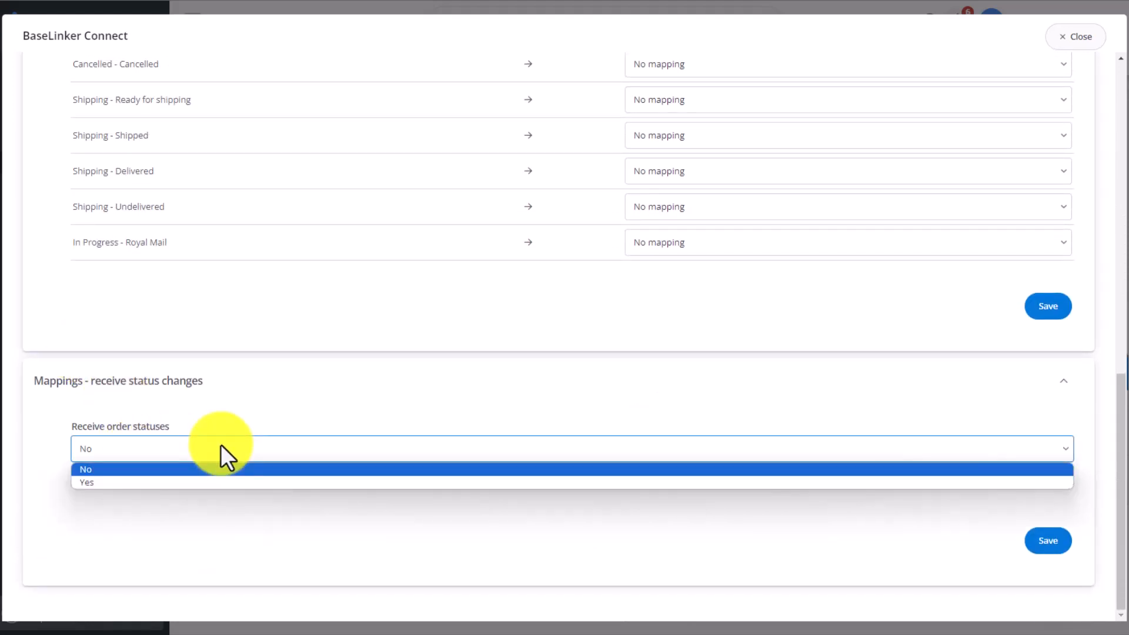
click(219, 450)
click(213, 457)
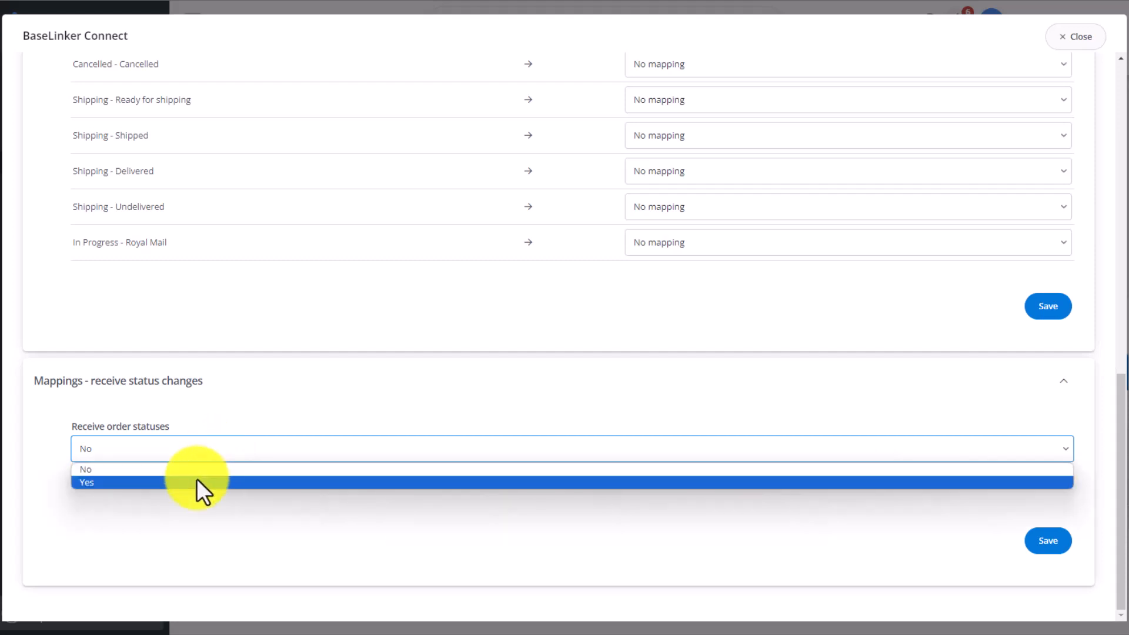
click(196, 481)
scroll(192, 459, down, 3)
click(689, 371)
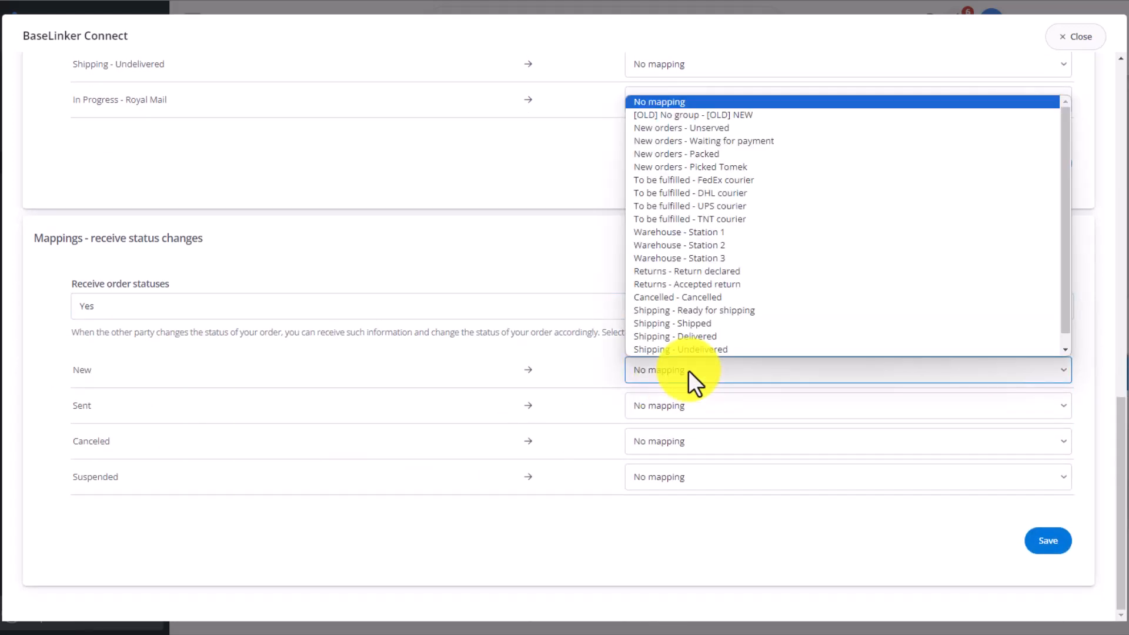
click(690, 371)
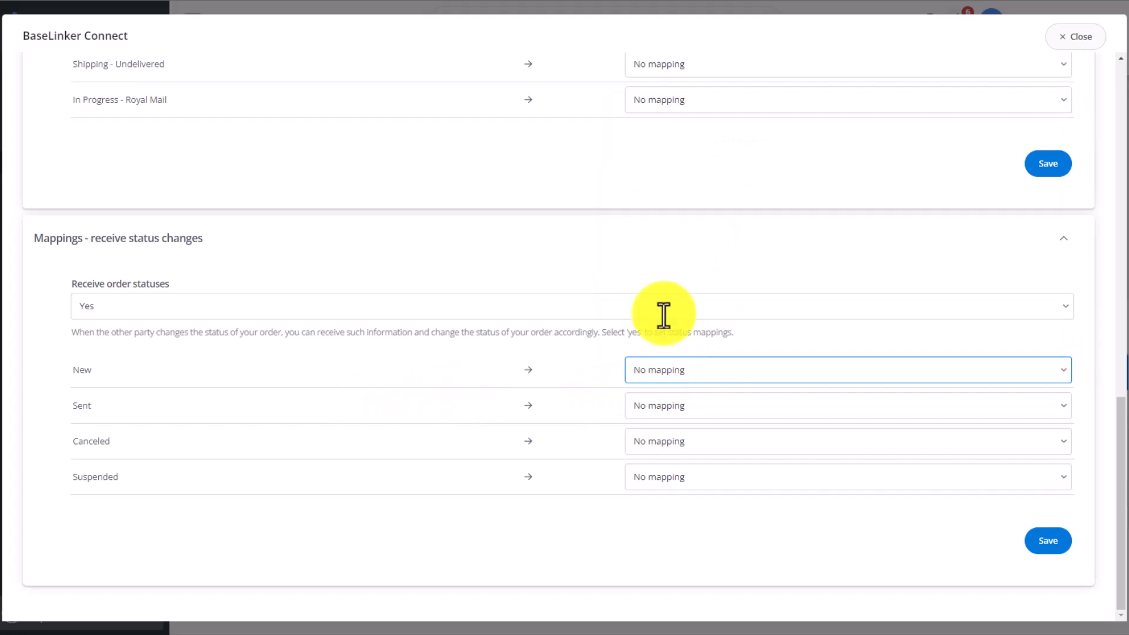
click(1080, 39)
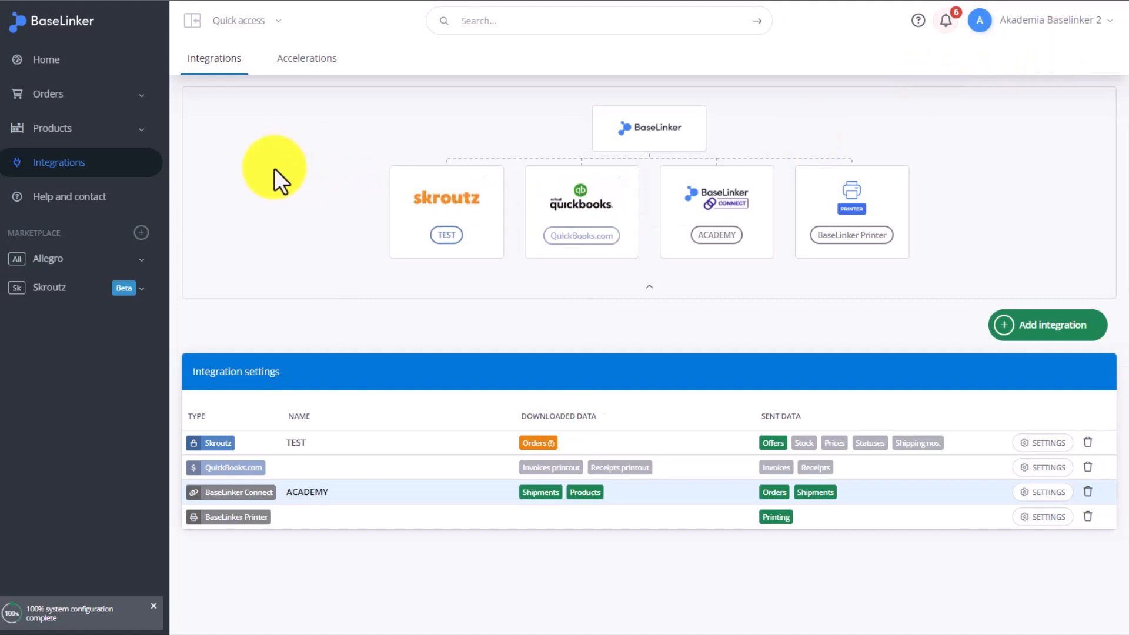
Open the Skroutz listing page and show all items from the ACADEMY (BaseLinker Connect) storage.
click(76, 289)
click(66, 321)
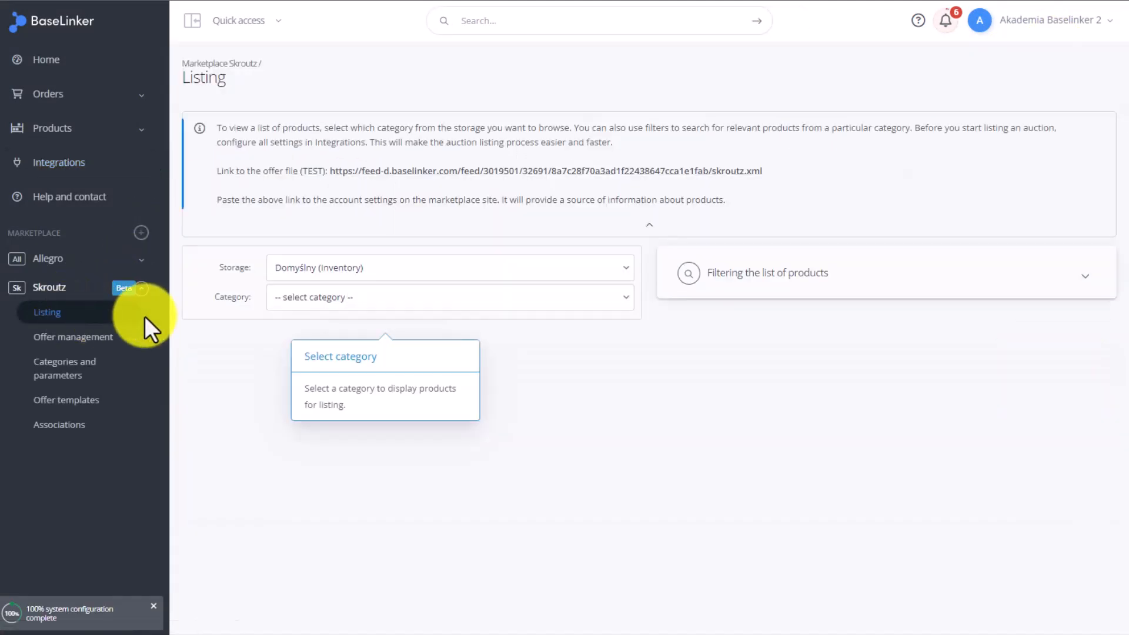
click(319, 270)
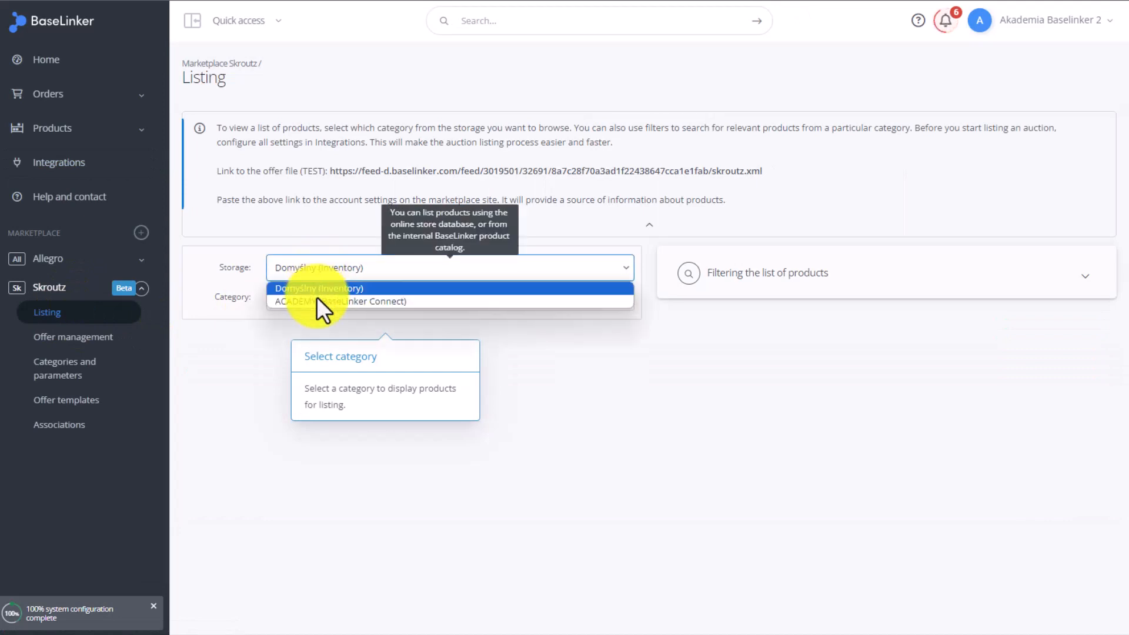
click(317, 302)
click(317, 299)
click(310, 330)
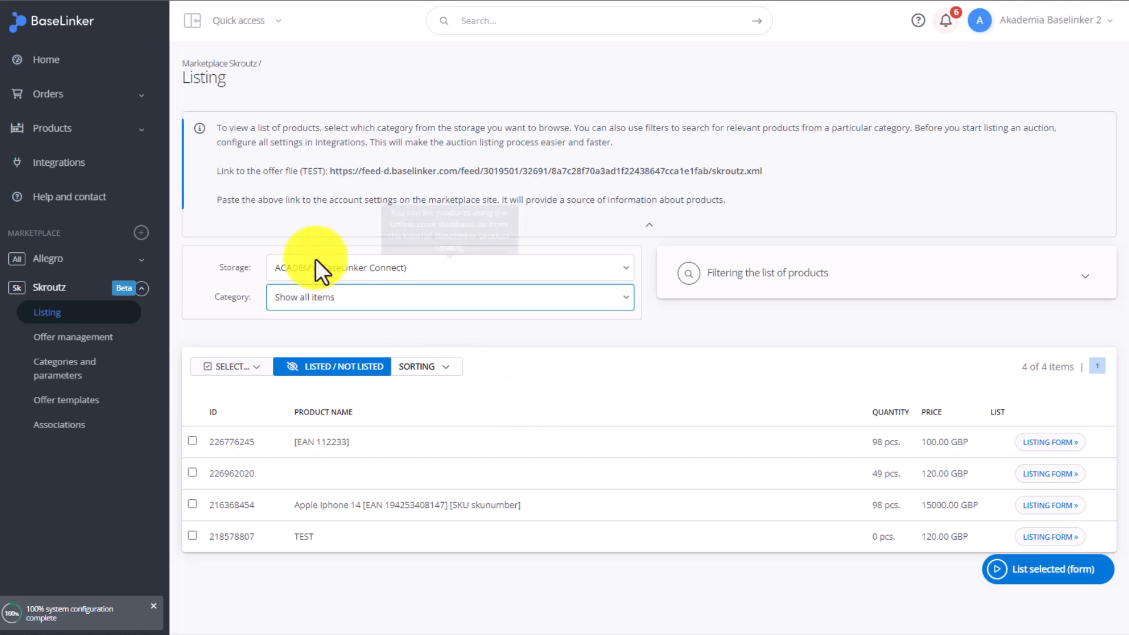
Set up an external storage product import from ACADEMY (BaseLinker Connect) with type Download new products and update existing ones, and review its options.
click(84, 130)
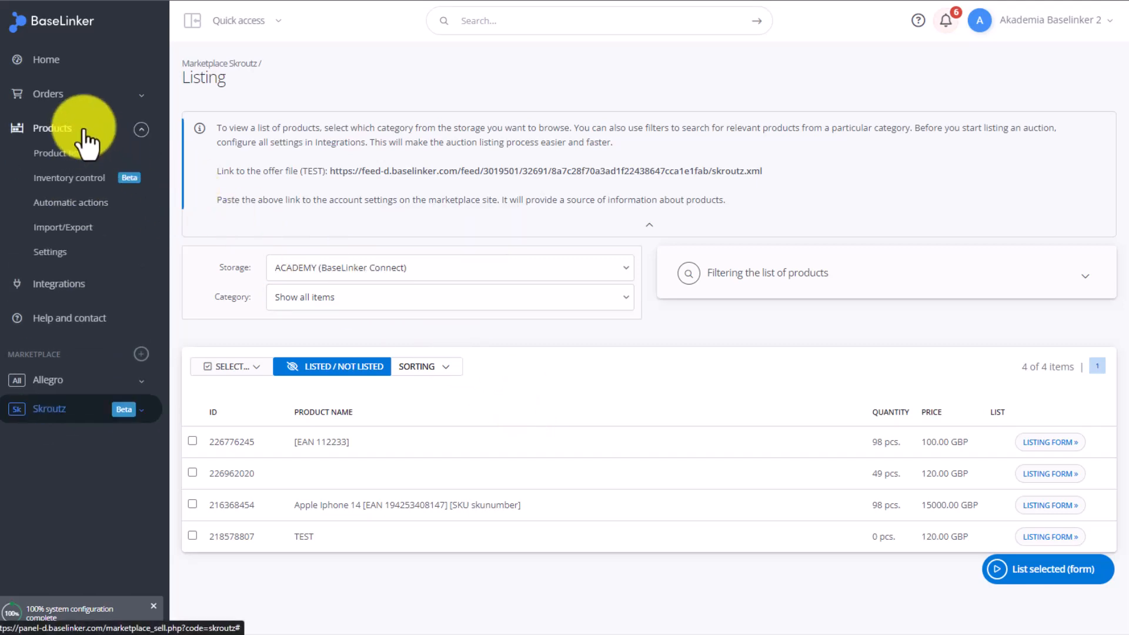
click(96, 228)
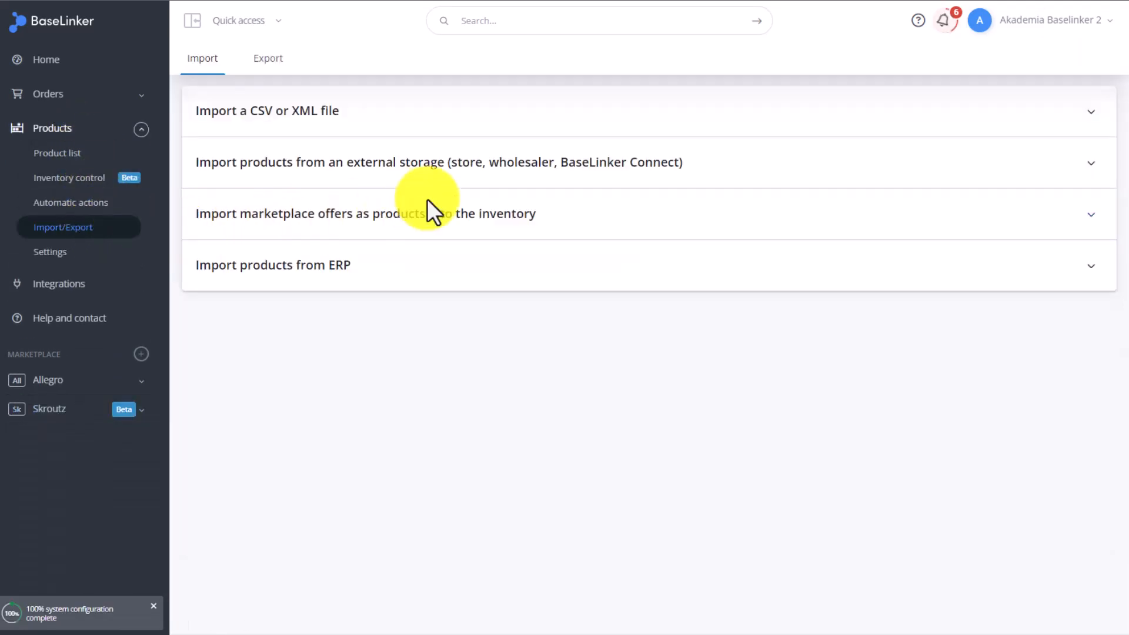
click(489, 177)
click(488, 239)
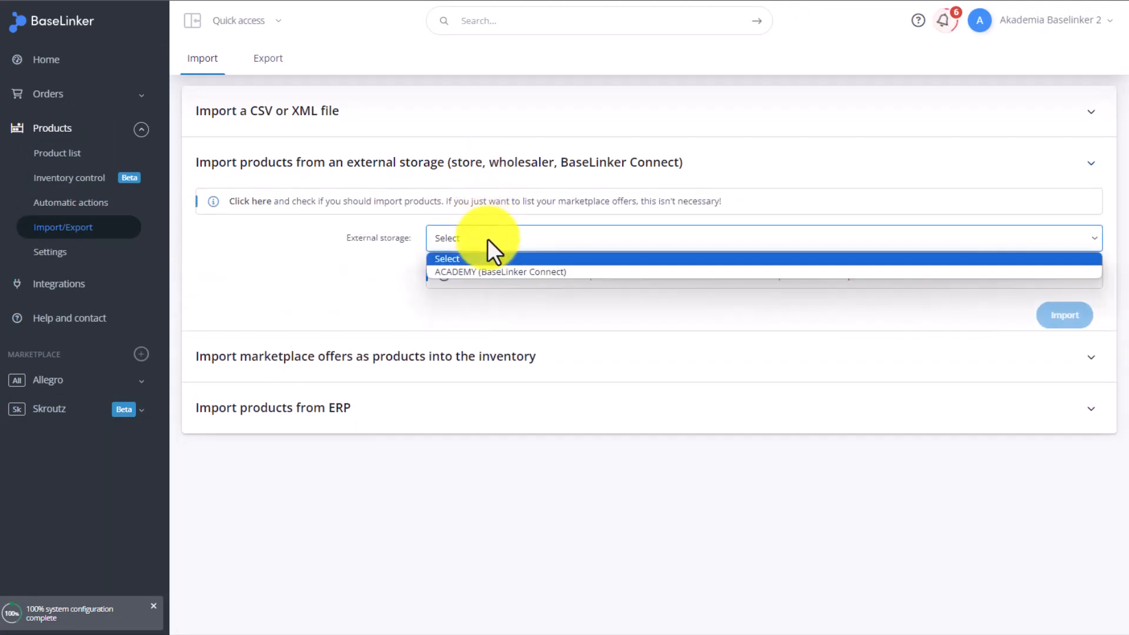
click(691, 273)
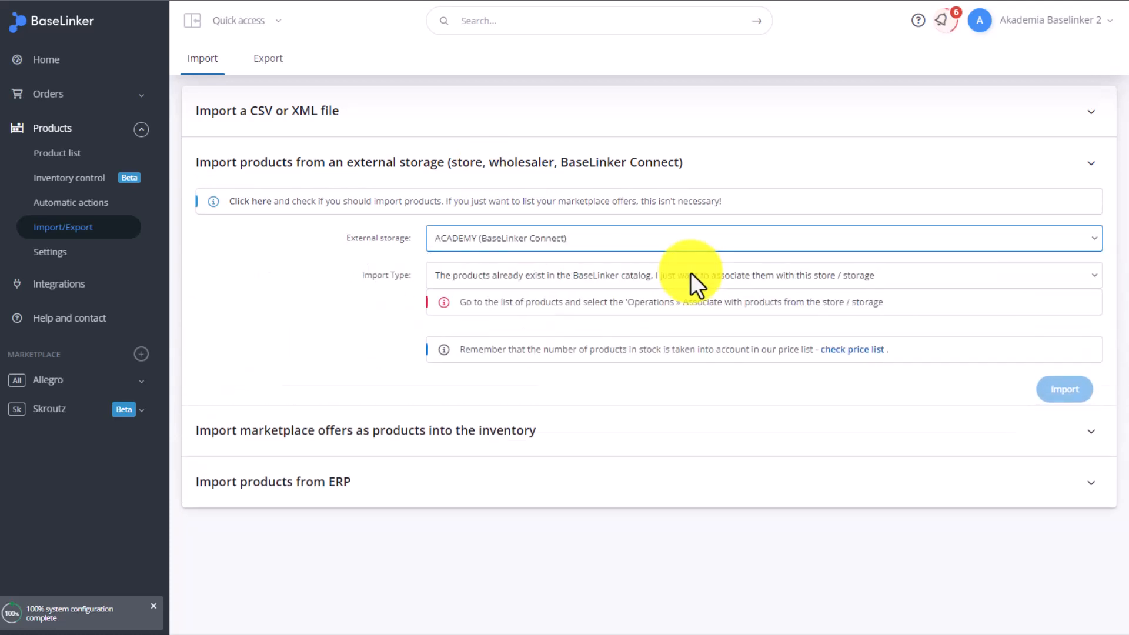
click(729, 287)
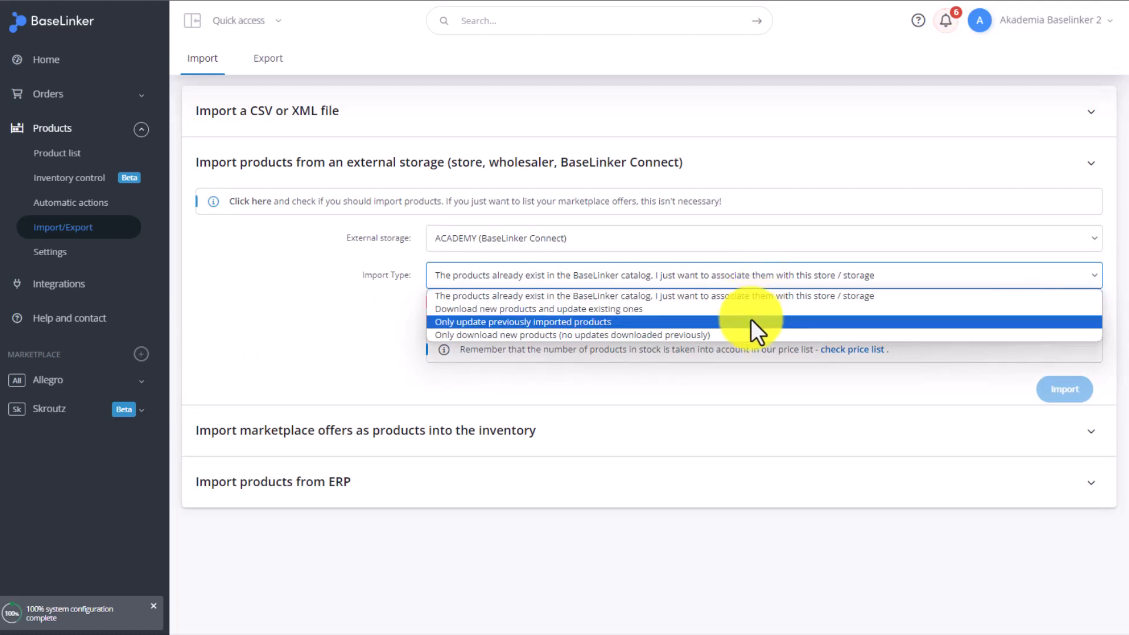
click(704, 312)
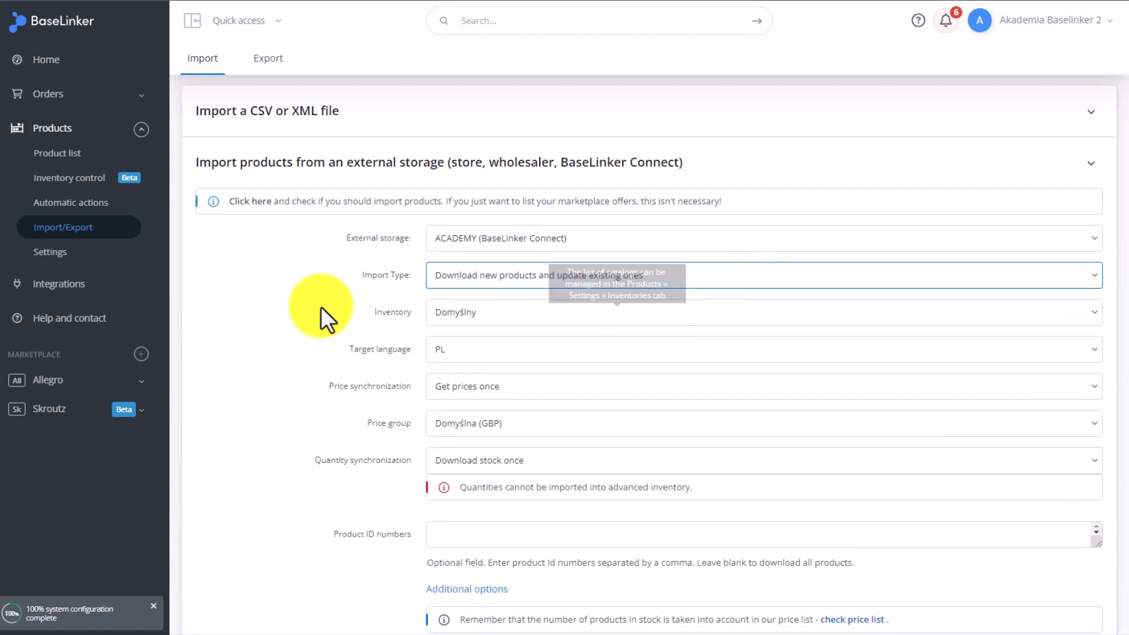
scroll(280, 313, down, 2)
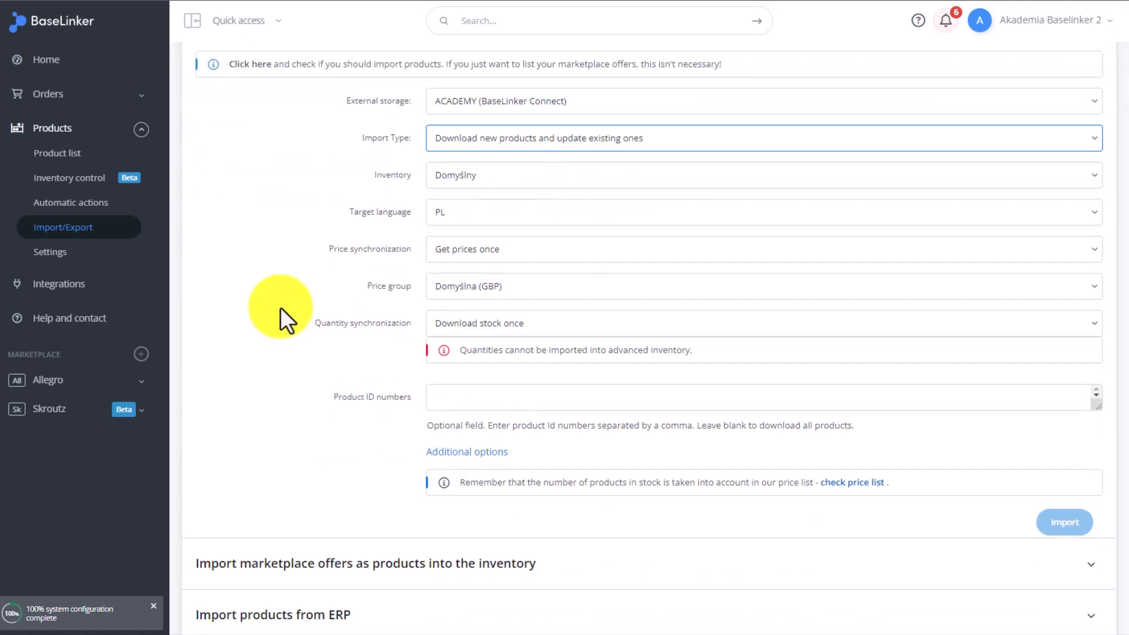
scroll(281, 307, down, 1)
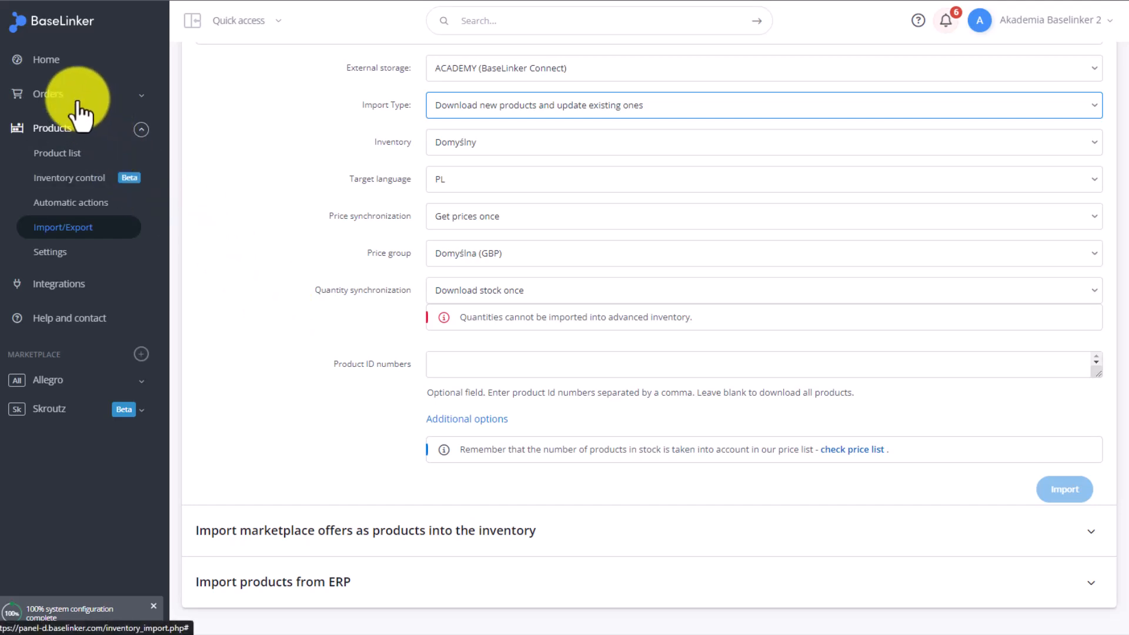
Look at the product list and create a new blank order from the order list.
click(74, 155)
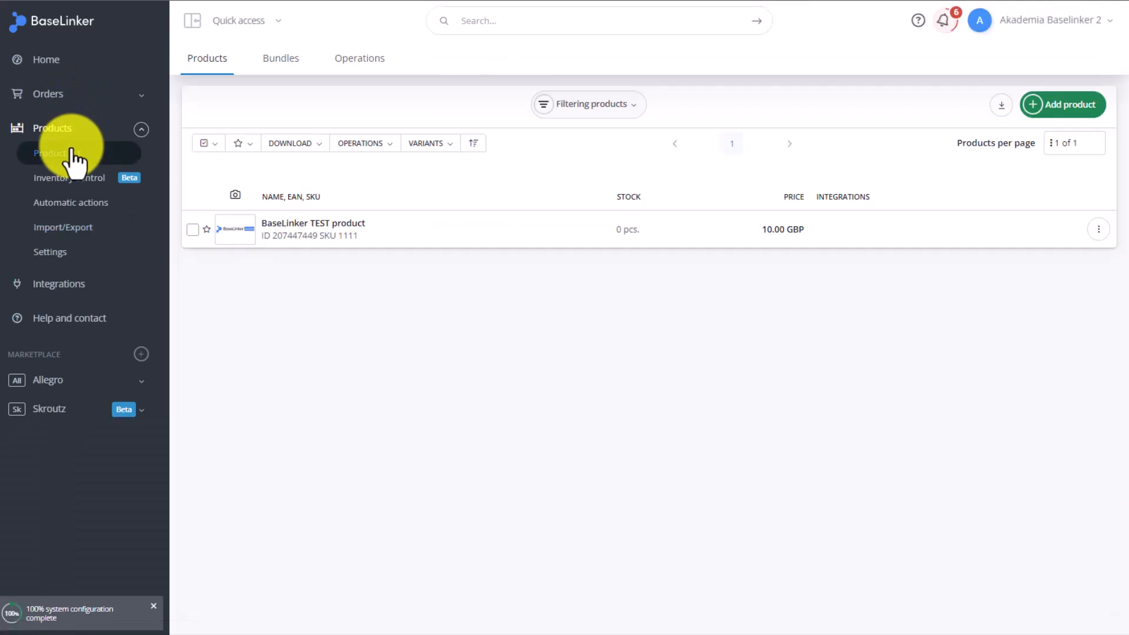
click(64, 97)
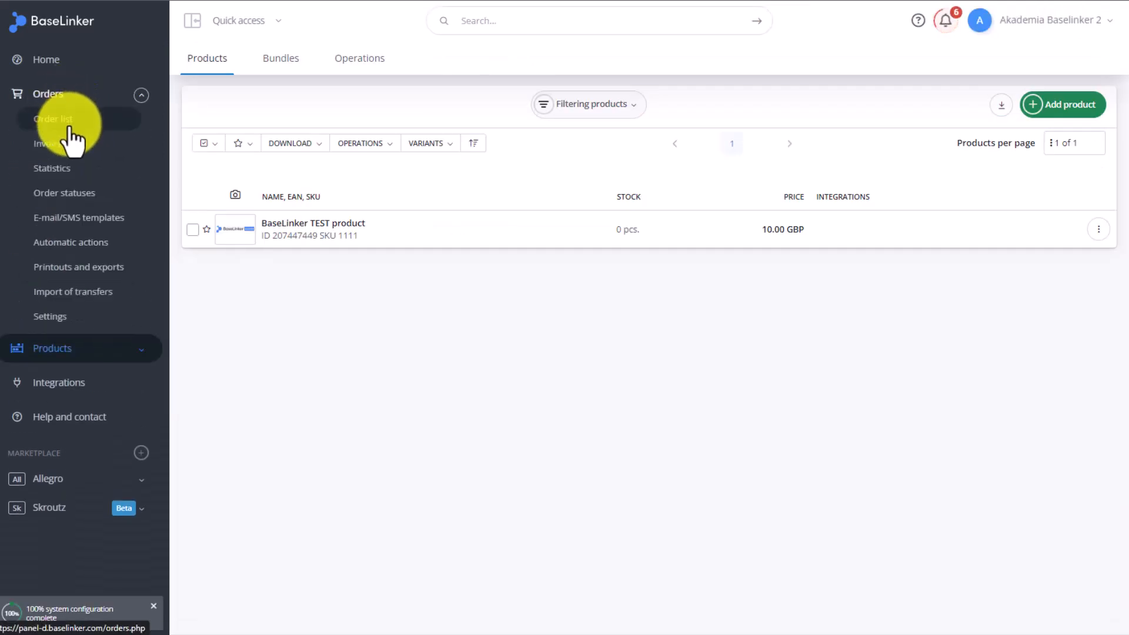
click(58, 120)
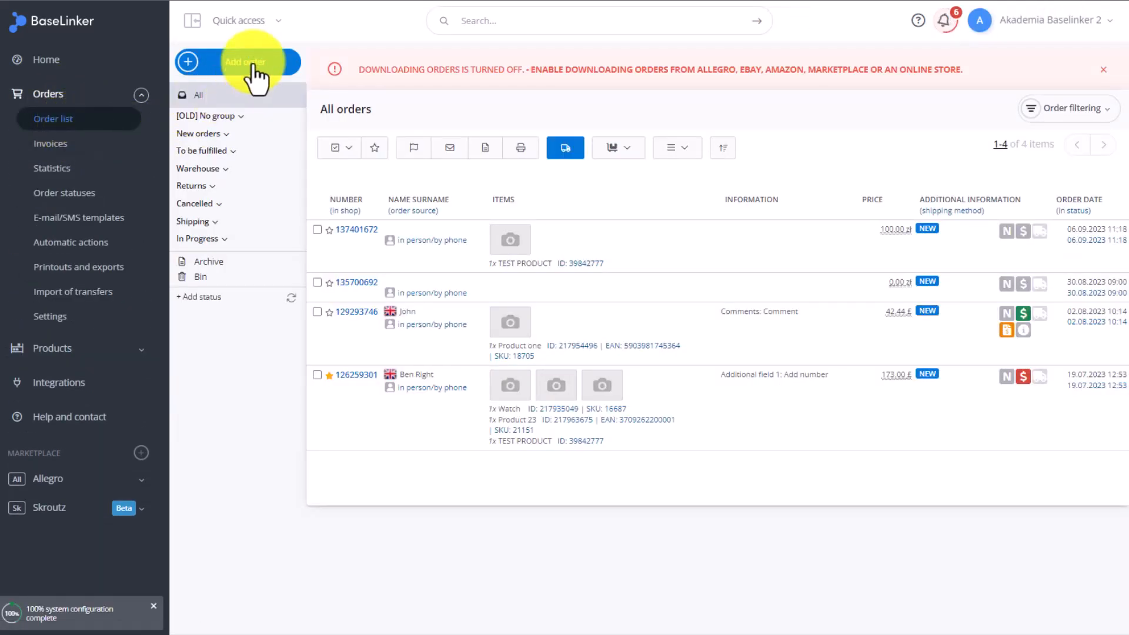
click(254, 66)
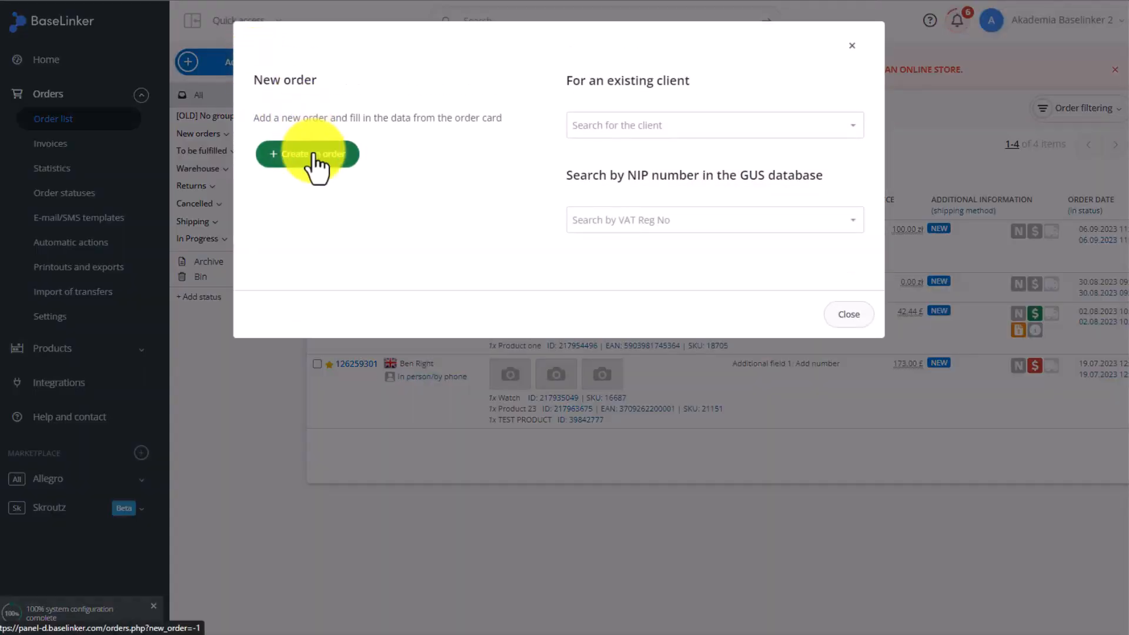
click(316, 159)
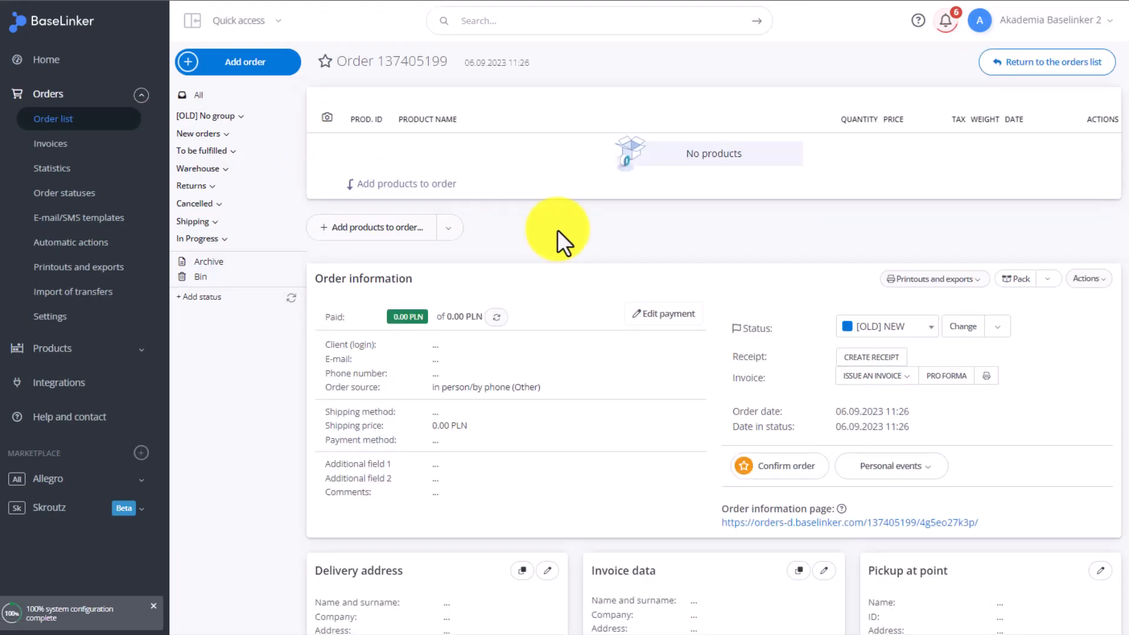
Add the Apple Iphone 14 from the ACADEMY (BaseLinker Connect) storage to the order.
click(375, 228)
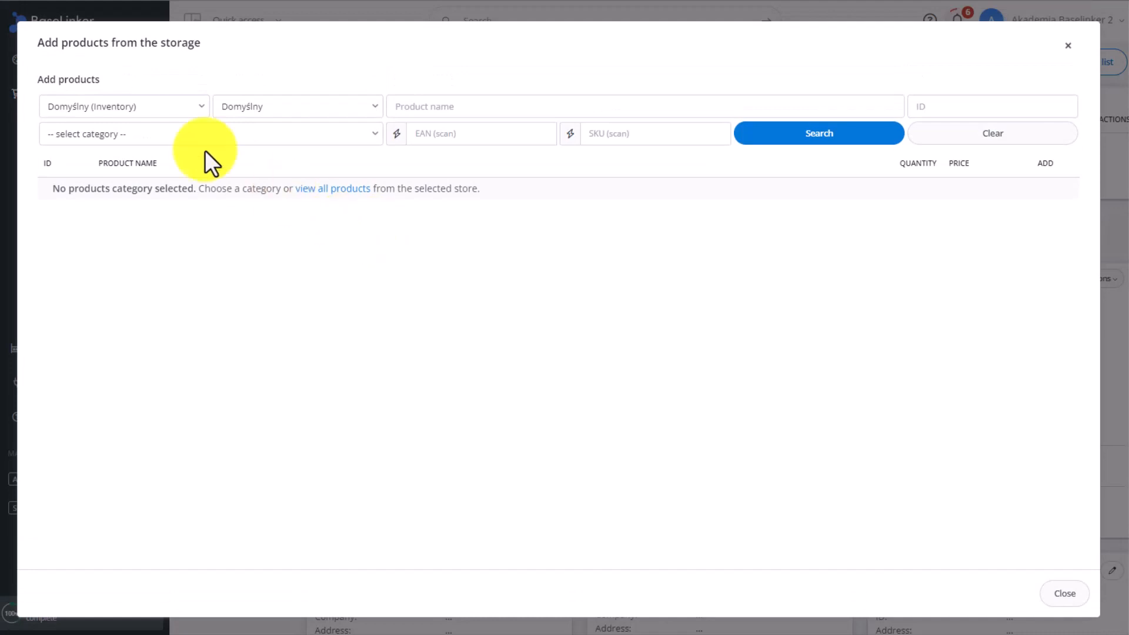
click(163, 105)
click(160, 139)
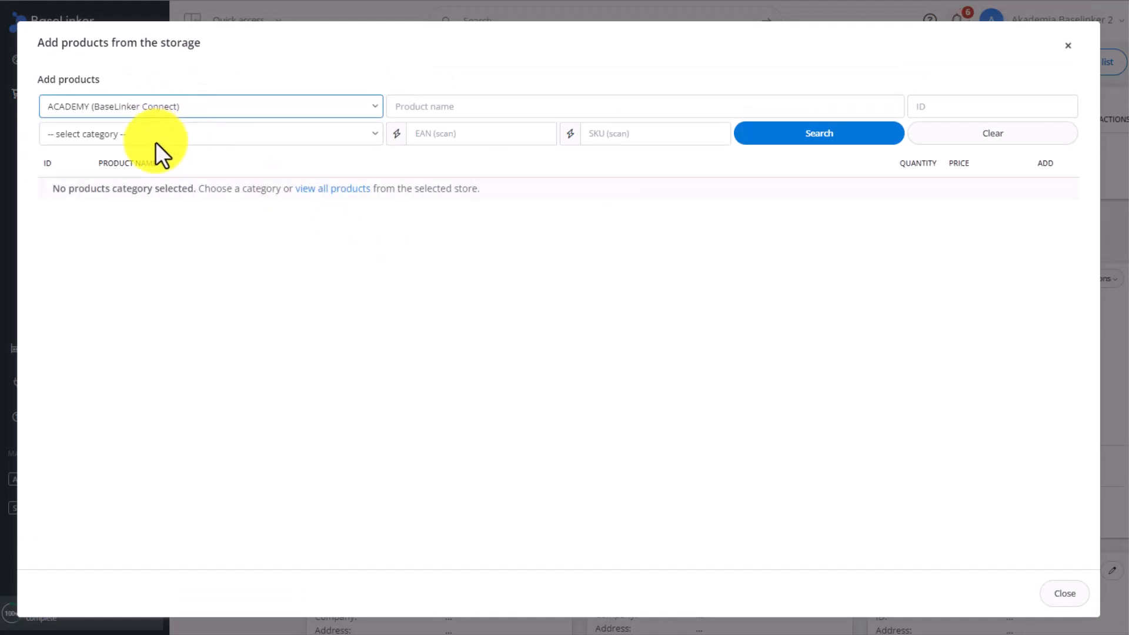
click(155, 142)
click(128, 161)
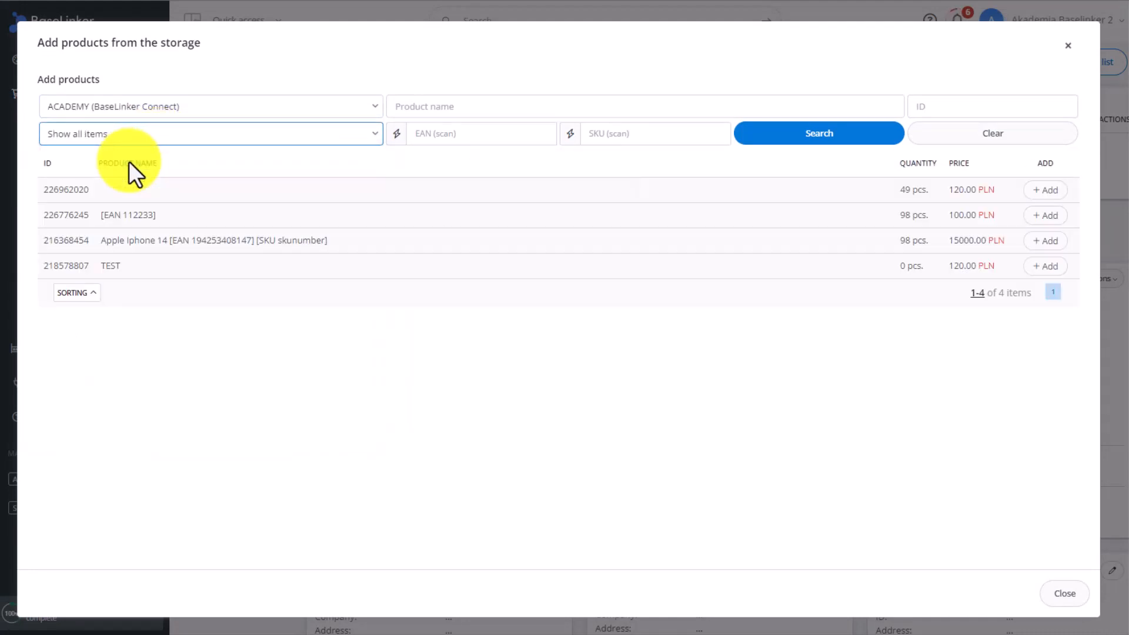
click(1047, 241)
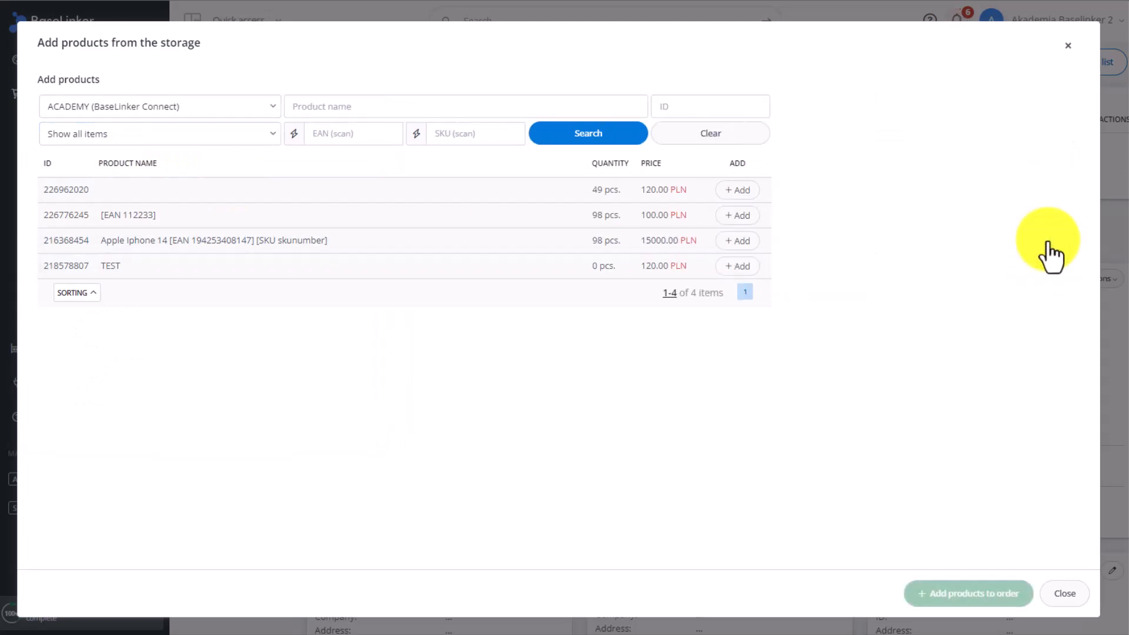
click(956, 595)
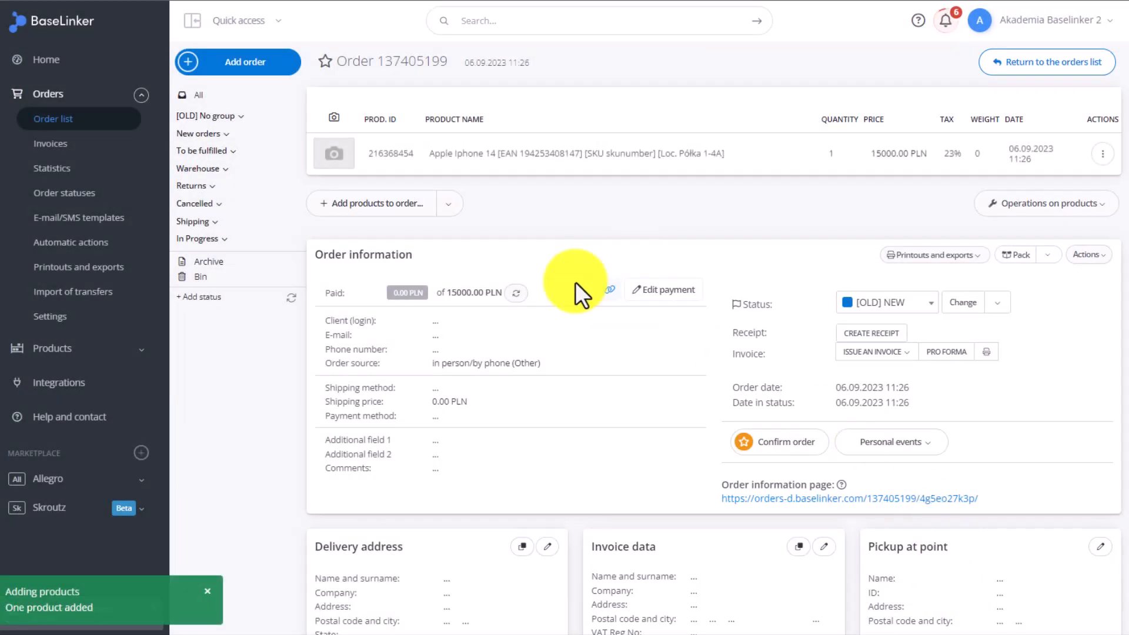
Run the ACADEMY personal event on the new order to send it to the linked account.
scroll(564, 266, down, 2)
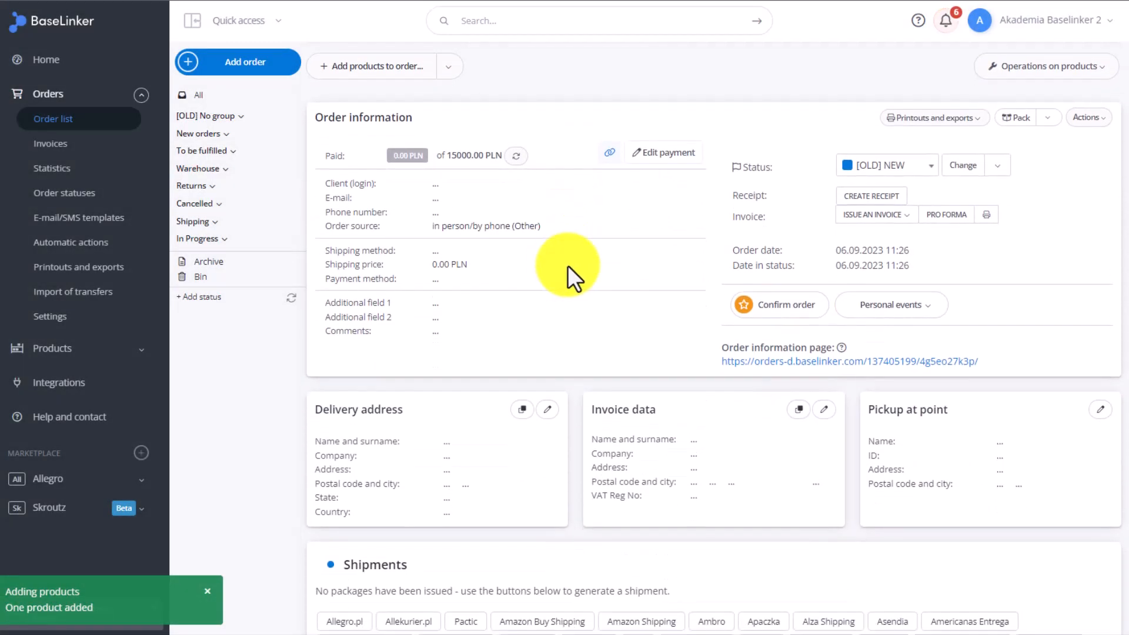
click(933, 307)
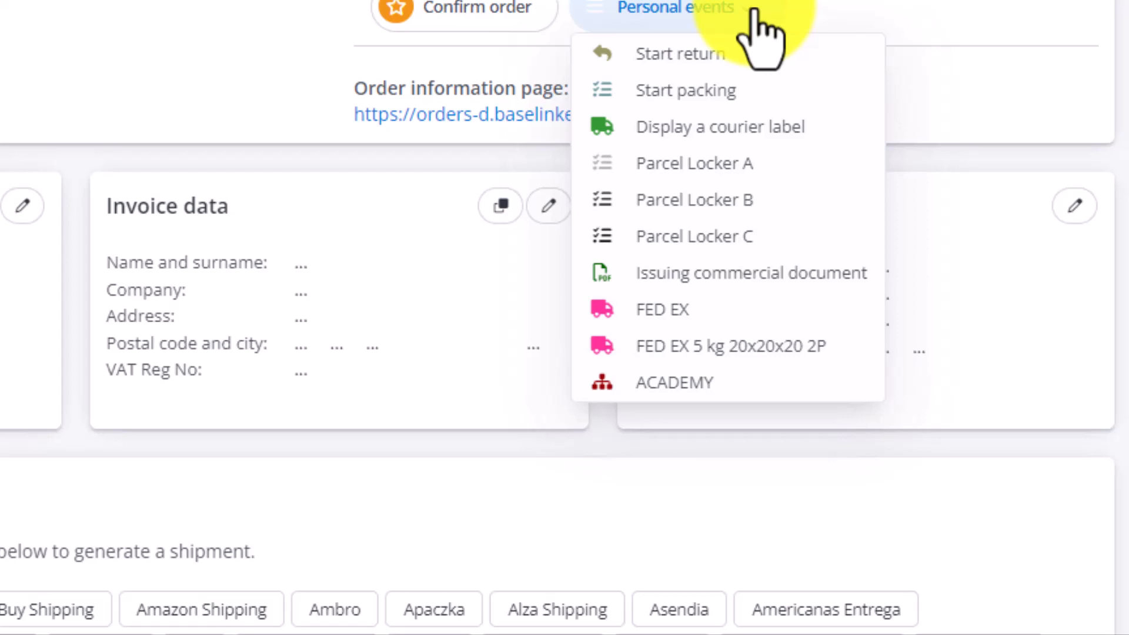
click(807, 389)
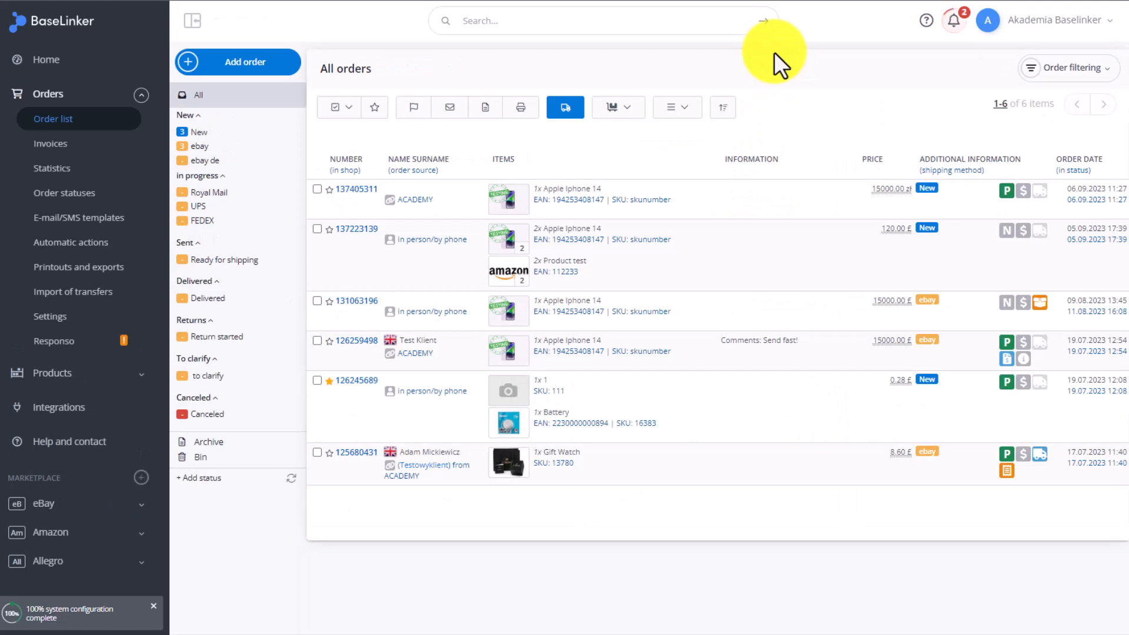
Show the orders with the New status in the other linked account's order list.
click(203, 134)
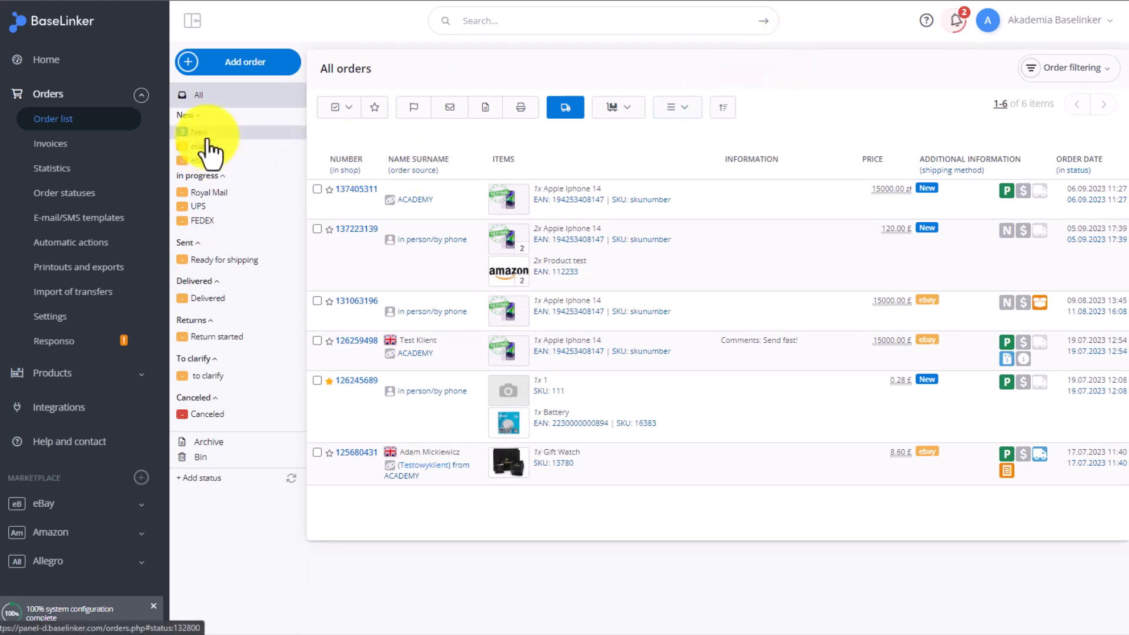